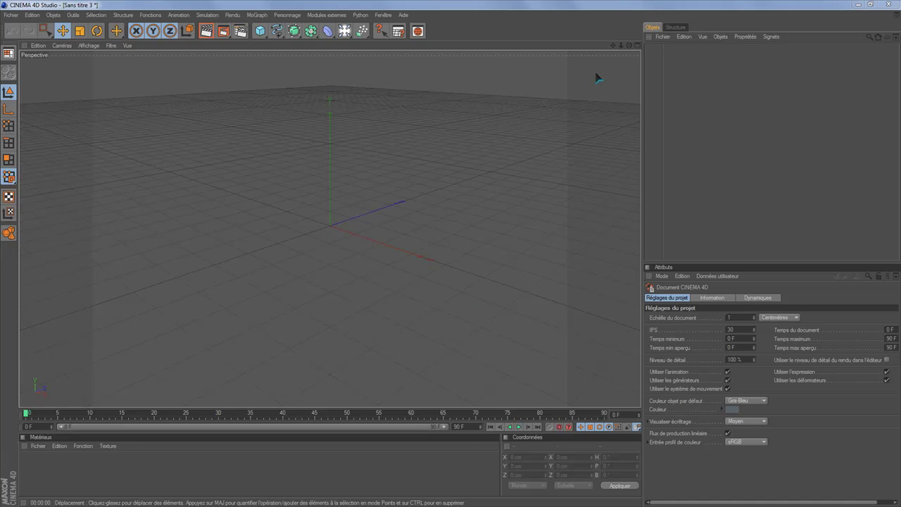
pyautogui.moveTo(614, 47); pyautogui.dragTo(614, 47)
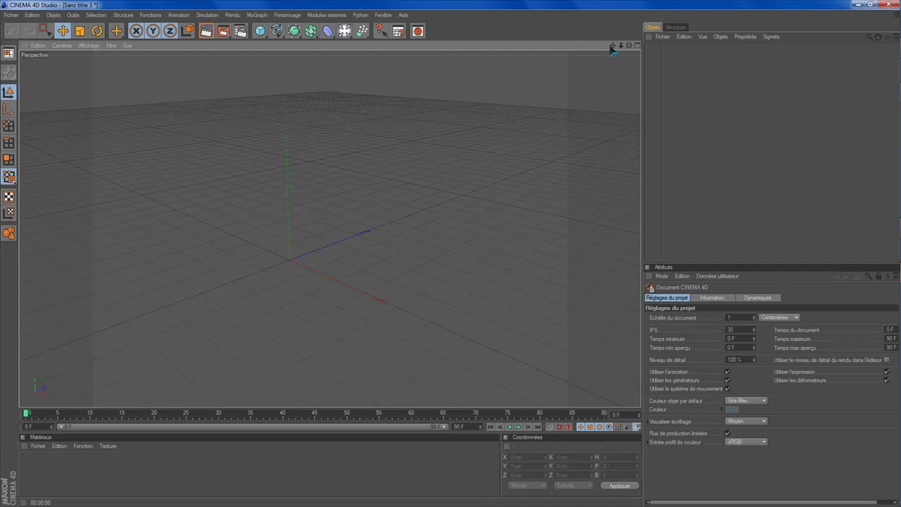
pyautogui.moveTo(612, 49); pyautogui.dragTo(597, 81)
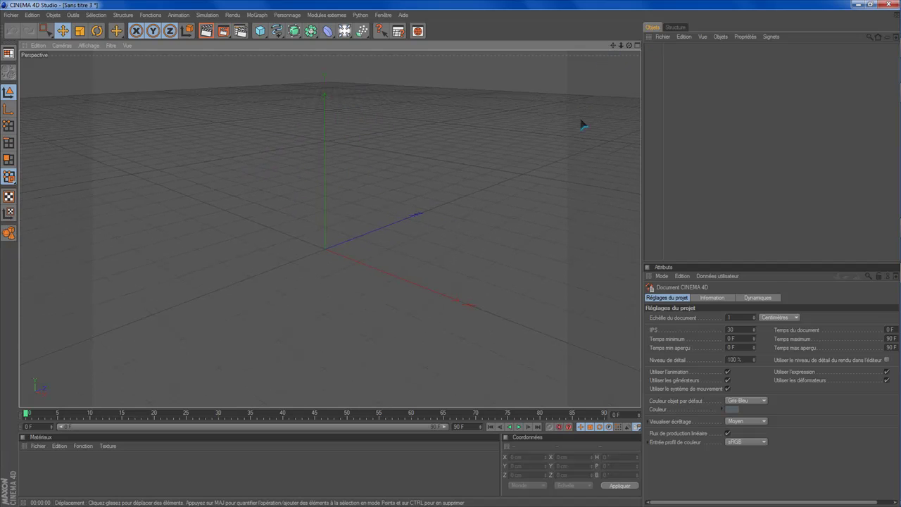
pyautogui.moveTo(613, 46); pyautogui.dragTo(579, 138)
pyautogui.moveTo(612, 46); pyautogui.dragTo(604, 93)
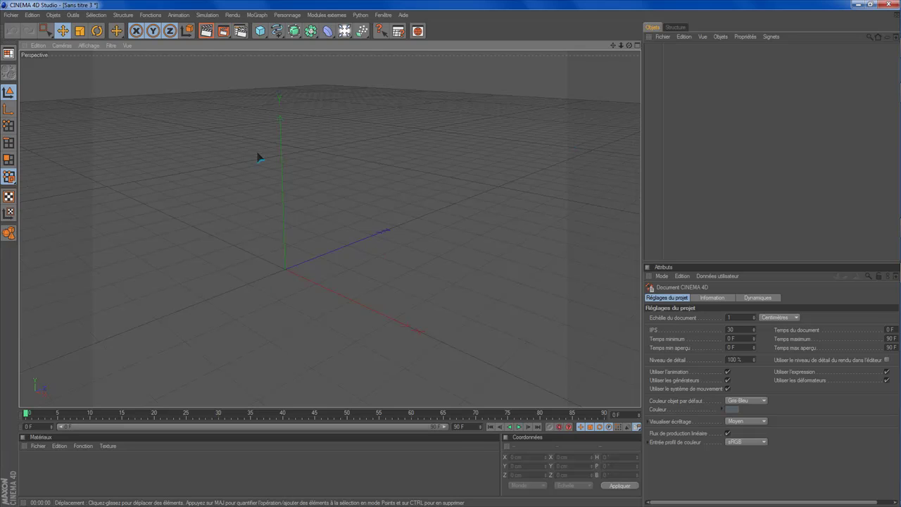
# Add a cube to the scene and set its X segments to 2.
pyautogui.click(260, 31)
pyautogui.scroll(2, 283, 199)
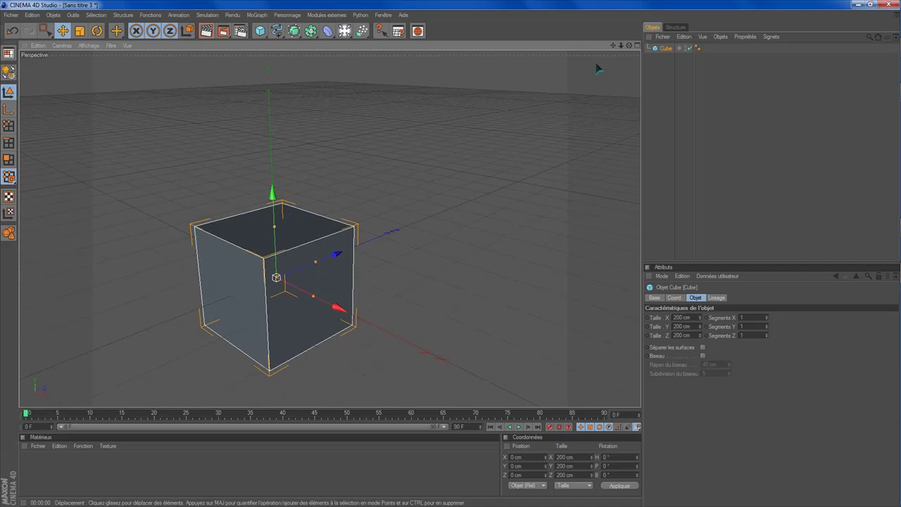
pyautogui.moveTo(613, 46); pyautogui.dragTo(629, 35)
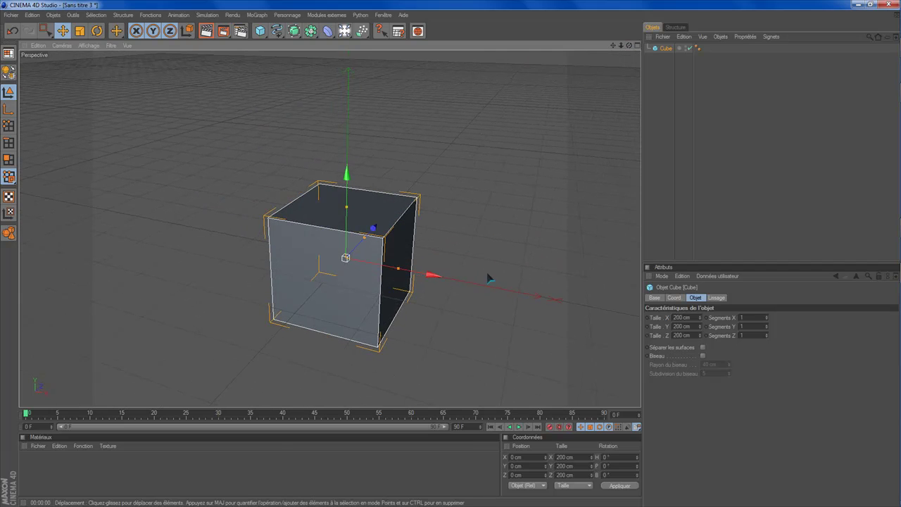
pyautogui.click(749, 319)
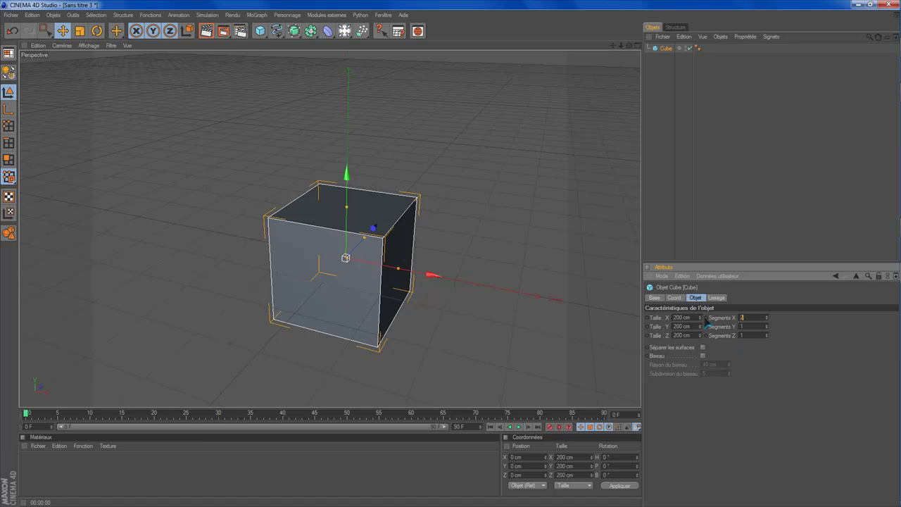
pyautogui.press('Return')
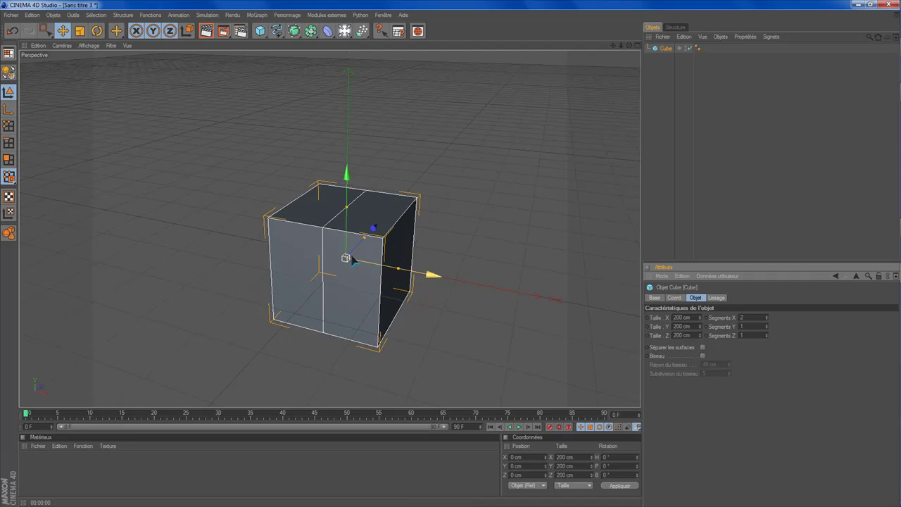
# Resize the cube into a flat, elongated slab of about 542 × 51 × 215 cm.
pyautogui.moveTo(628, 45); pyautogui.dragTo(639, 47)
pyautogui.moveTo(399, 266); pyautogui.dragTo(501, 282)
pyautogui.moveTo(346, 207); pyautogui.dragTo(346, 245)
pyautogui.moveTo(629, 45); pyautogui.dragTo(556, 88)
pyautogui.moveTo(390, 240); pyautogui.dragTo(394, 238)
pyautogui.moveTo(629, 45)
pyautogui.mouseDown()
pyautogui.moveTo(655, 13)
pyautogui.moveTo(732, 50)
pyautogui.moveTo(767, 48)
pyautogui.moveTo(778, 10)
pyautogui.moveTo(746, 47)
pyautogui.moveTo(613, 48)
pyautogui.mouseUp()
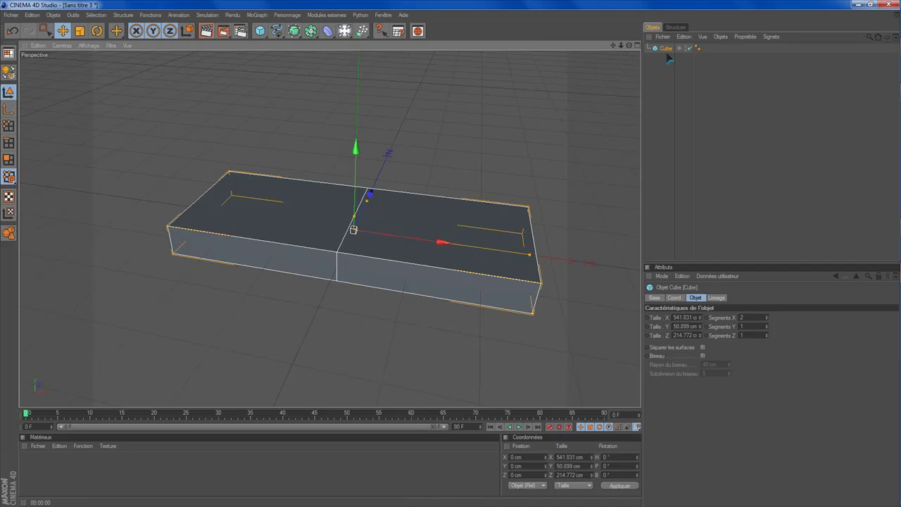
# Make the cube editable and delete the four corner points at its positive X end.
pyautogui.press('c')
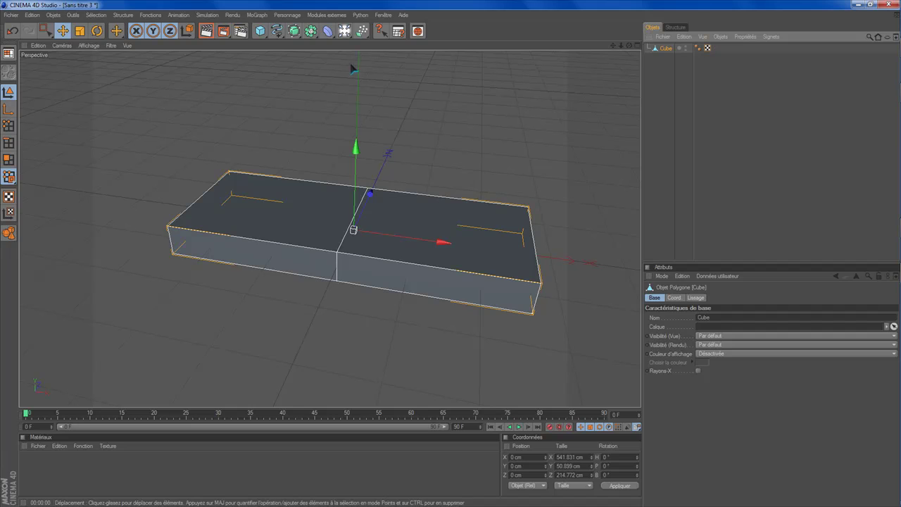
pyautogui.click(45, 30)
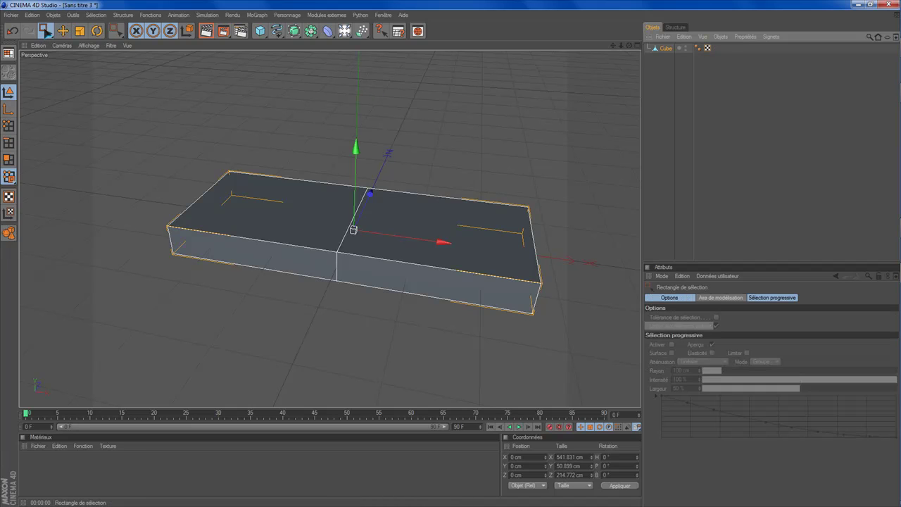
pyautogui.moveTo(629, 45); pyautogui.dragTo(491, 81)
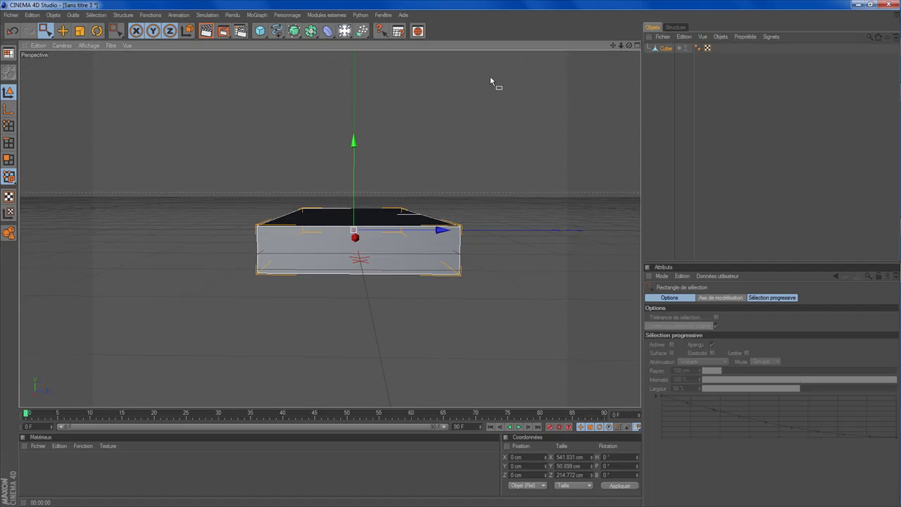
pyautogui.click(9, 126)
pyautogui.moveTo(240, 224); pyautogui.dragTo(489, 304)
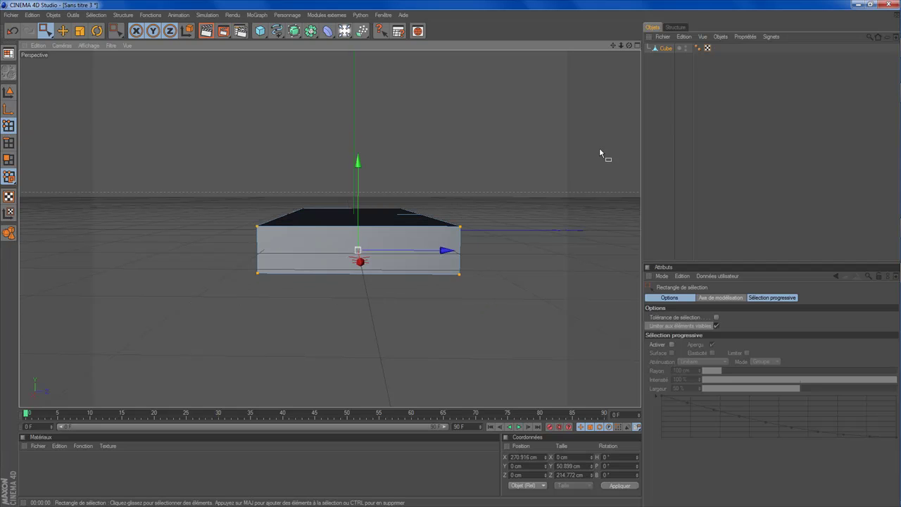
pyautogui.moveTo(630, 45); pyautogui.dragTo(704, 71)
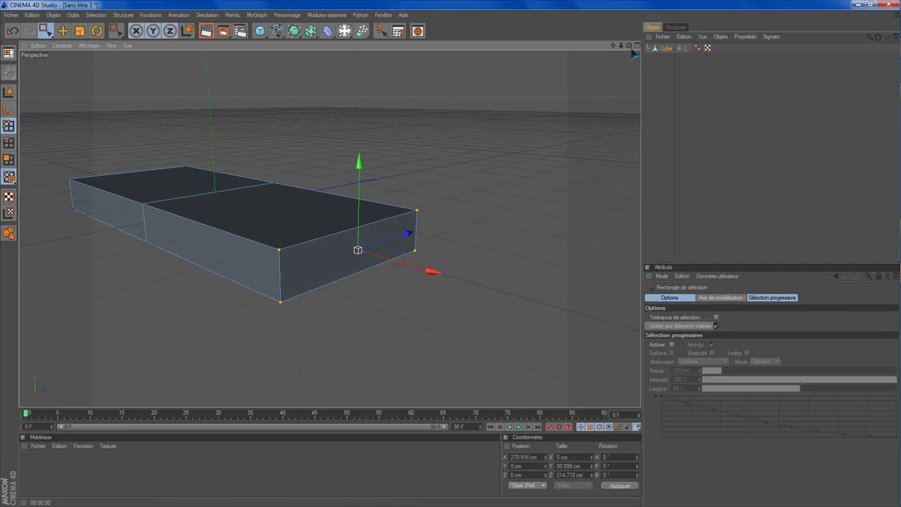
pyautogui.press('Delete')
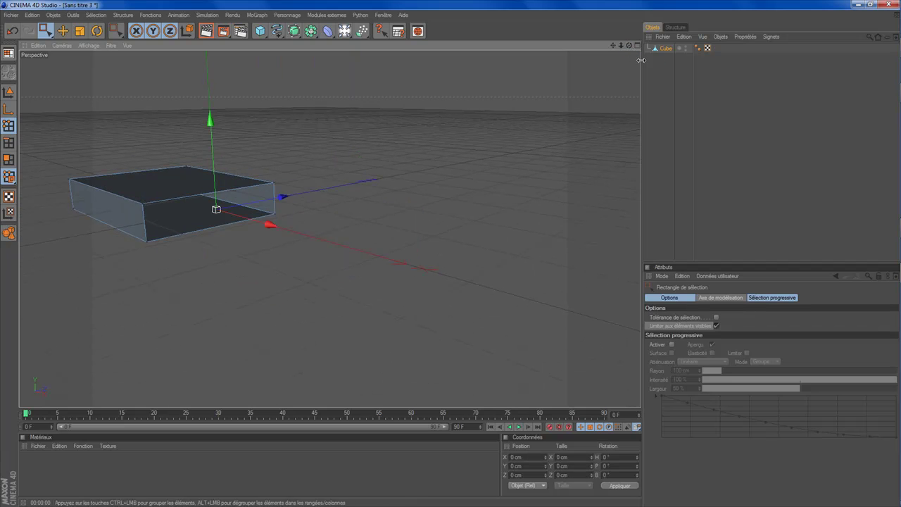
# Add a Symmetry object and nest the half cube inside it.
pyautogui.moveTo(613, 45)
pyautogui.mouseDown()
pyautogui.moveTo(760, 6)
pyautogui.moveTo(786, 214)
pyautogui.moveTo(629, 46)
pyautogui.moveTo(609, 56)
pyautogui.mouseUp()
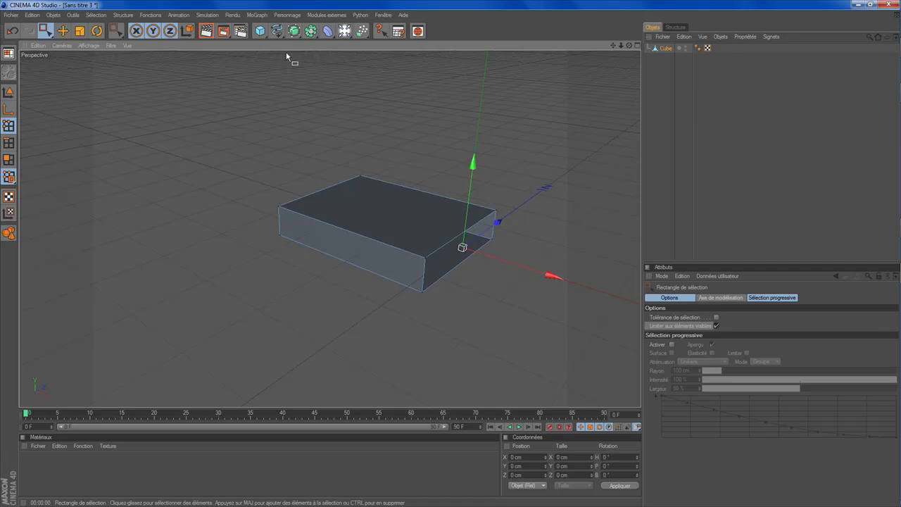
pyautogui.moveTo(311, 33); pyautogui.dragTo(484, 56)
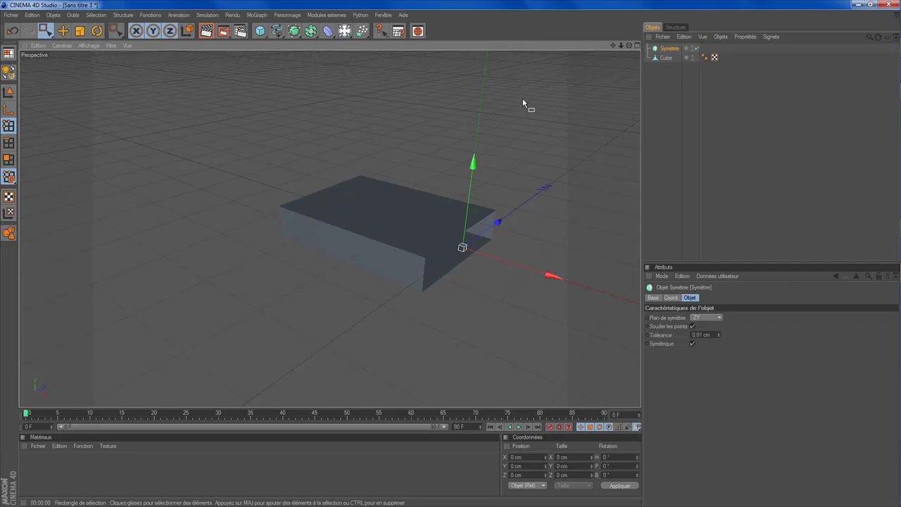
pyautogui.moveTo(666, 58); pyautogui.dragTo(672, 49)
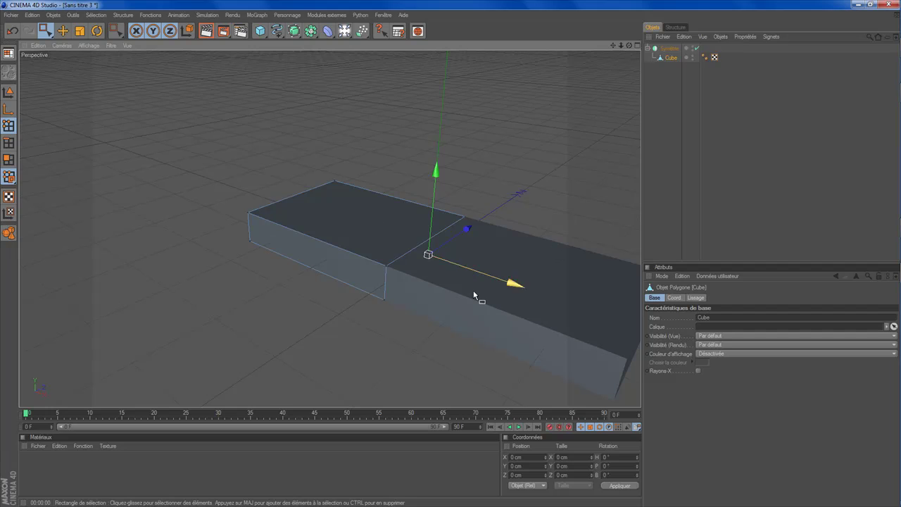
# Scale the cube along Y in object mode to a thickness of about 37 cm.
pyautogui.moveTo(629, 46); pyautogui.dragTo(358, 64)
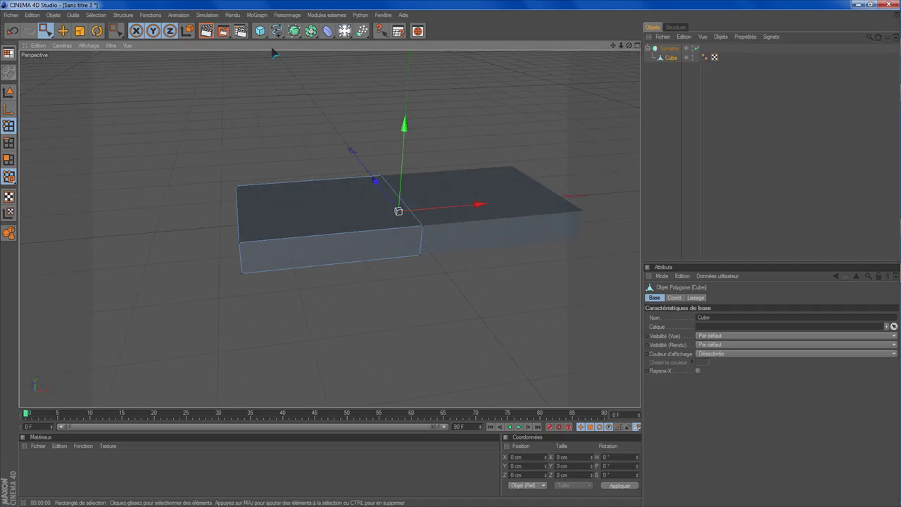
pyautogui.click(63, 31)
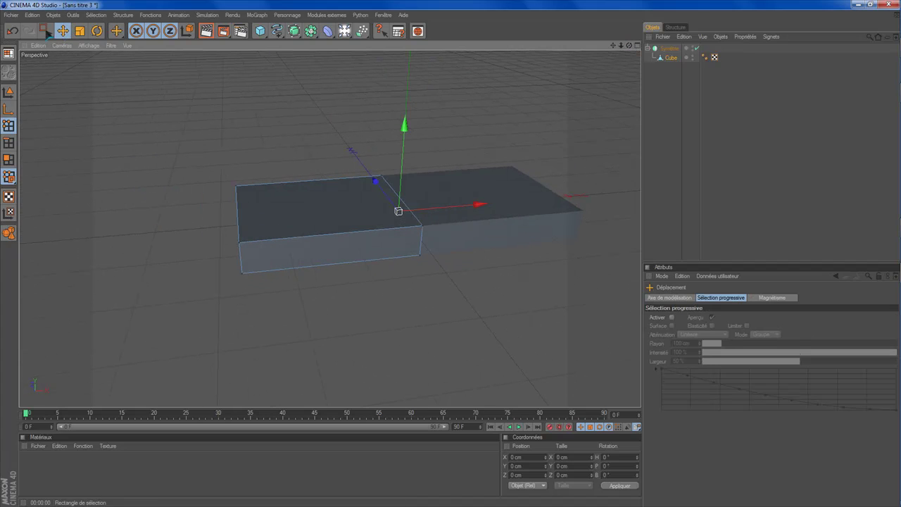
pyautogui.click(8, 91)
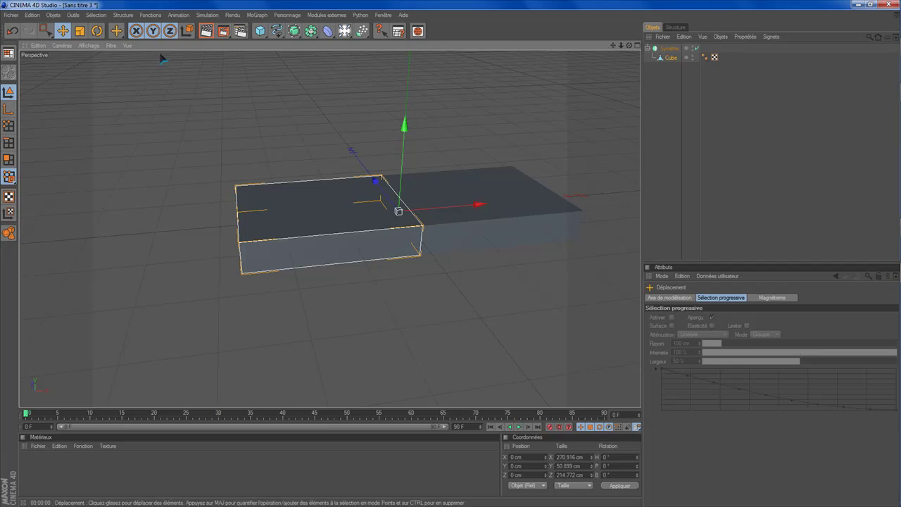
pyautogui.click(79, 31)
pyautogui.moveTo(404, 124); pyautogui.dragTo(406, 125)
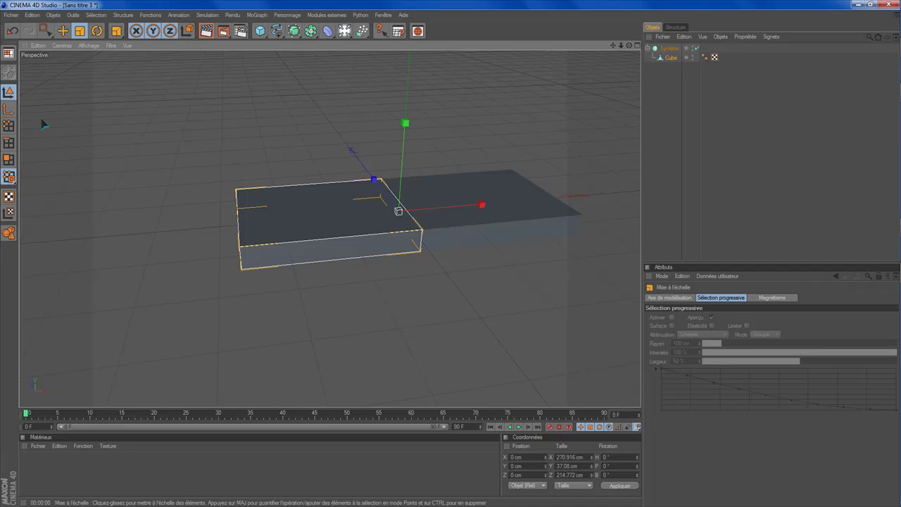
# Cut a loop across the half slab near its outer end with the Knife in Boucle mode, at an offset of about 6 %.
pyautogui.scroll(2, 364, 141)
pyautogui.moveTo(630, 45); pyautogui.dragTo(561, 92)
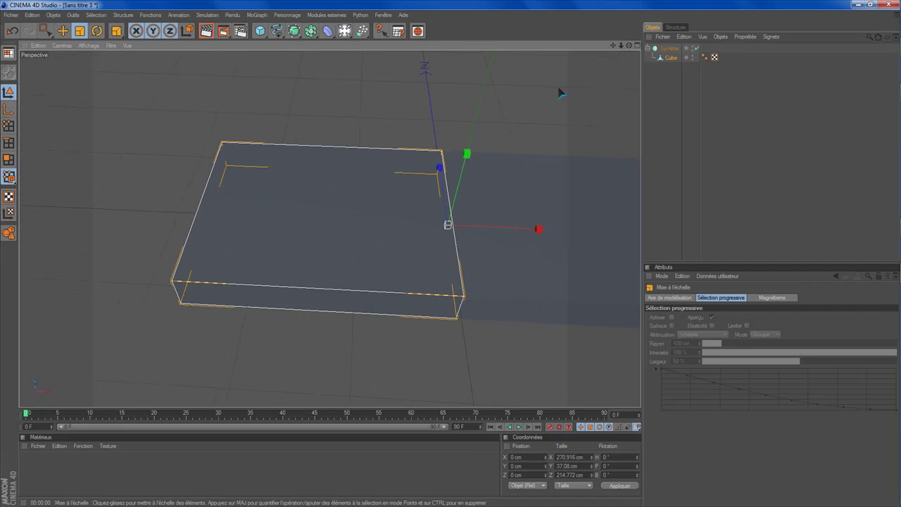
pyautogui.moveTo(629, 46); pyautogui.dragTo(631, 48)
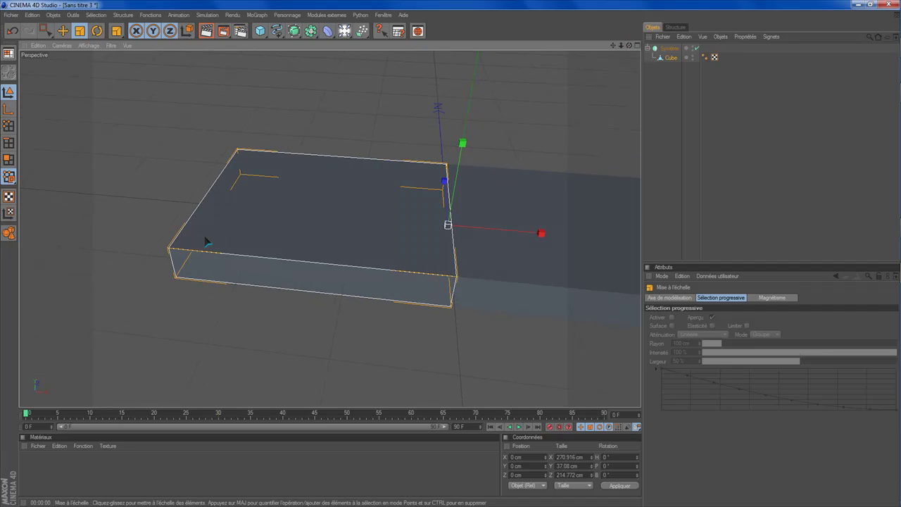
pyautogui.moveTo(628, 45); pyautogui.dragTo(622, 72)
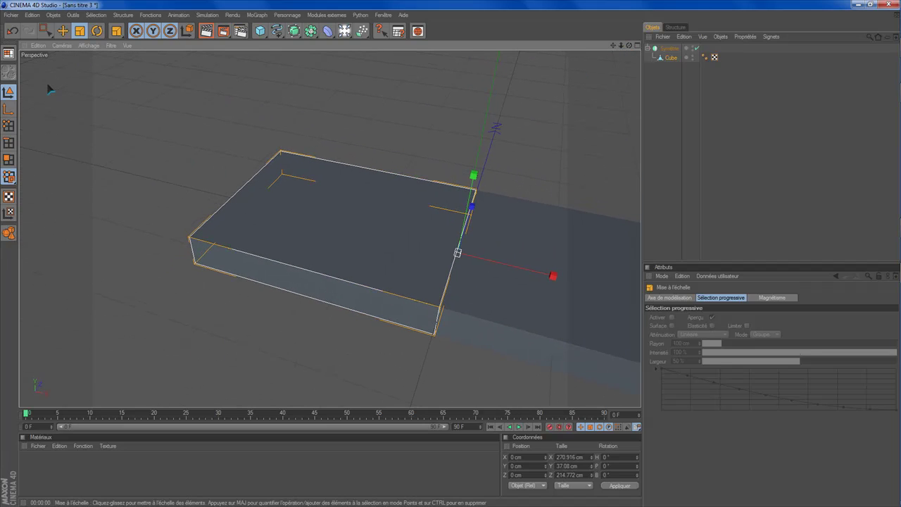
pyautogui.click(10, 161)
pyautogui.click(317, 202)
pyautogui.rightClick(316, 201)
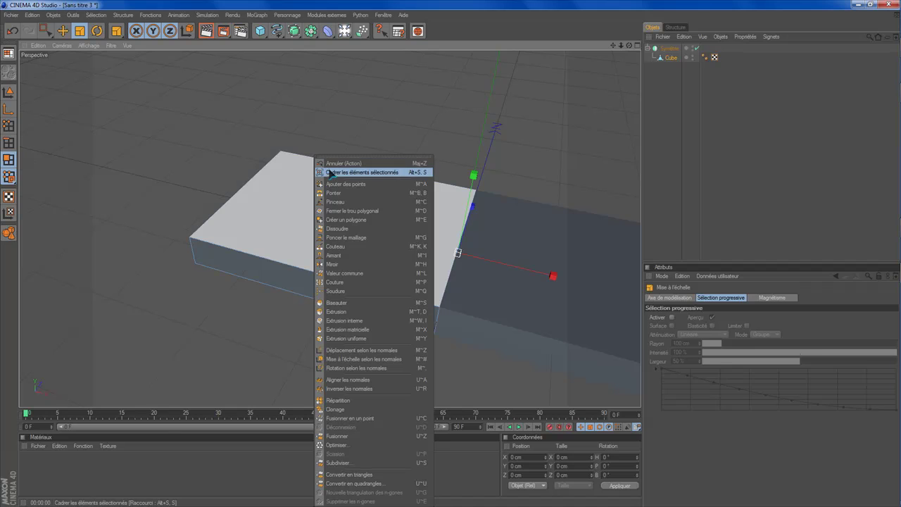
pyautogui.click(339, 247)
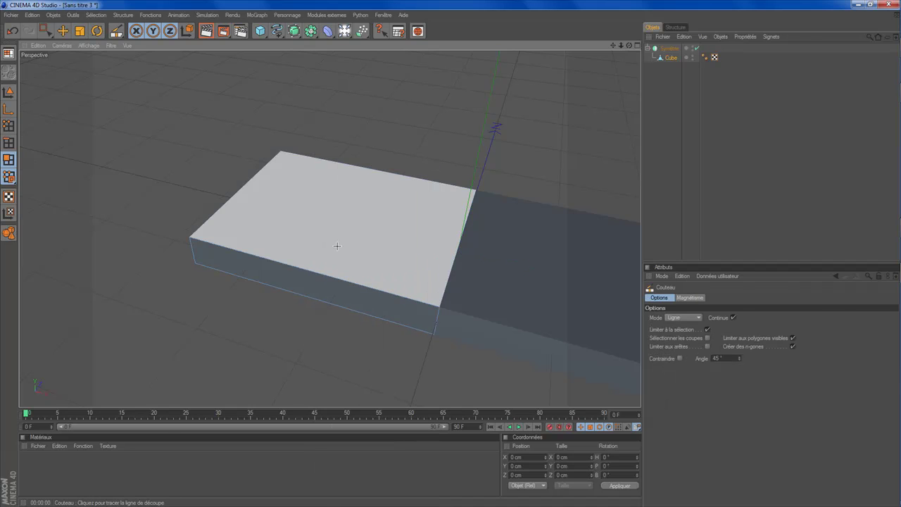
pyautogui.click(699, 319)
pyautogui.click(682, 354)
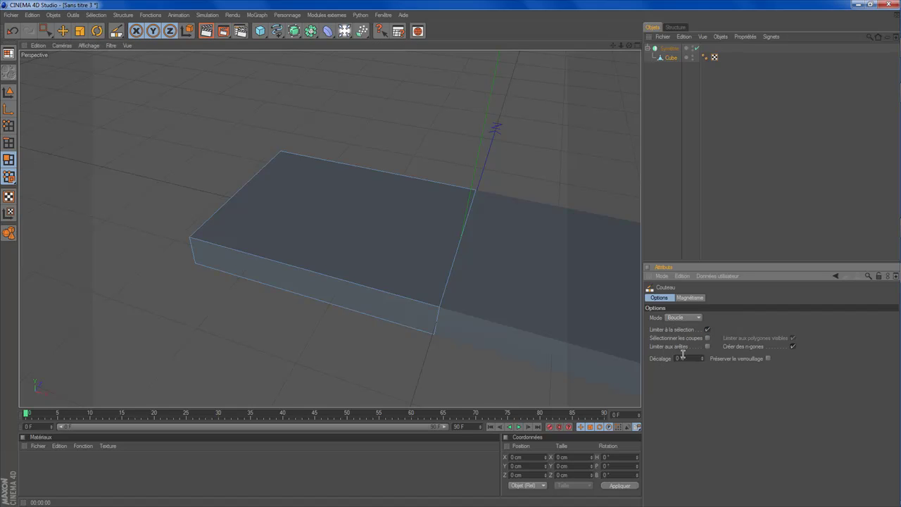
pyautogui.moveTo(614, 45); pyautogui.dragTo(595, 70)
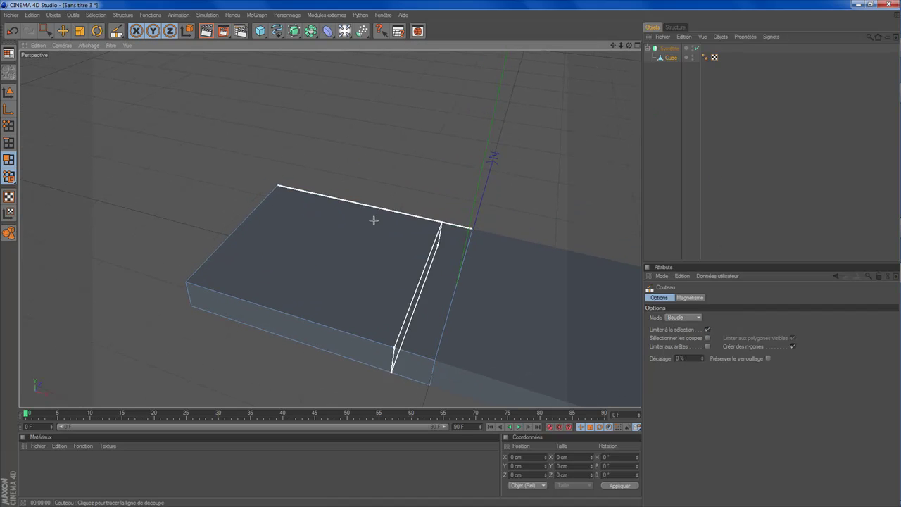
pyautogui.moveTo(629, 45); pyautogui.dragTo(646, 1)
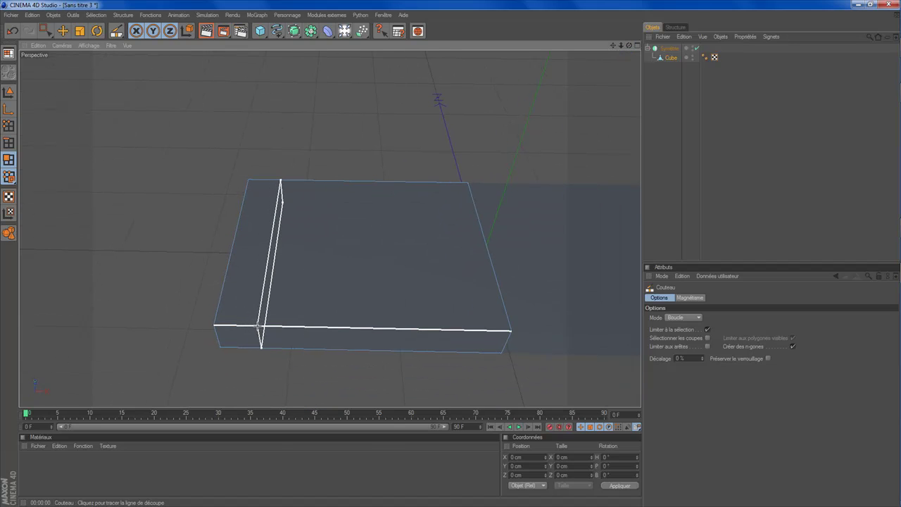
pyautogui.click(256, 328)
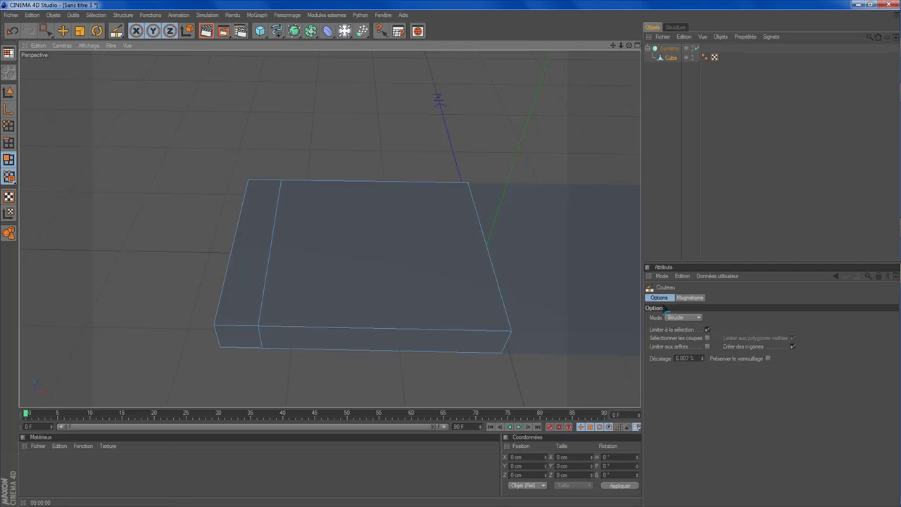
# Cut a second loop lengthwise through the half slab, close to its back edge.
pyautogui.click(239, 200)
pyautogui.keyDown('alt'); pyautogui.moveTo(240, 200); pyautogui.dragTo(366, 193); pyautogui.keyUp('alt')
pyautogui.moveTo(629, 45)
pyautogui.mouseDown()
pyautogui.moveTo(563, 71)
pyautogui.moveTo(592, 32)
pyautogui.moveTo(616, 54)
pyautogui.mouseUp()
pyautogui.scroll(-2, 608, 82)
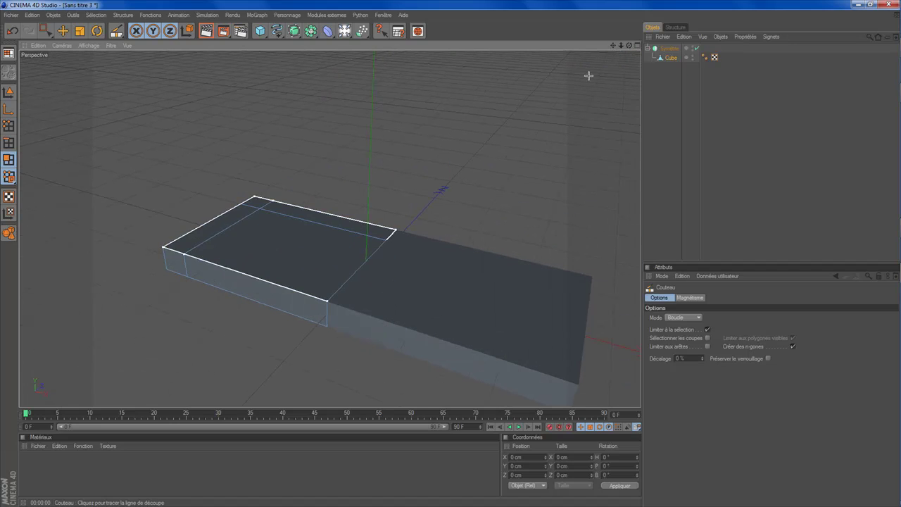
# Turn the Symmetry object off to inspect the open half of the mesh and turn it back on.
pyautogui.click(695, 48)
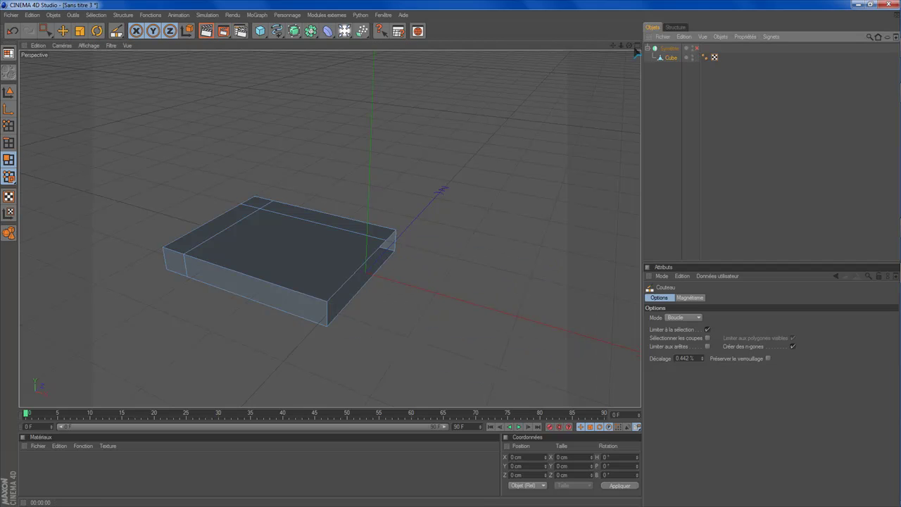
pyautogui.moveTo(631, 50); pyautogui.dragTo(570, 125)
pyautogui.click(697, 49)
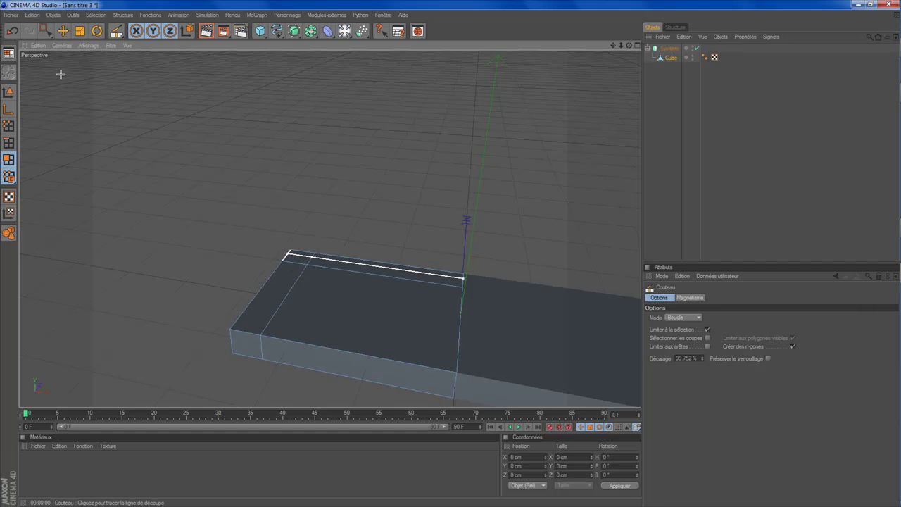
# Select the top polygons of the back strip, the corner and the outer side strip of the half slab.
pyautogui.click(9, 161)
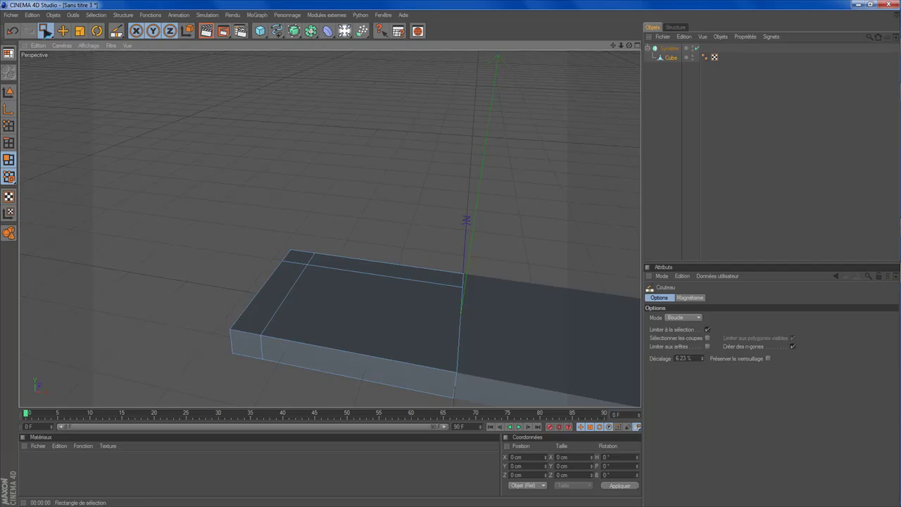
pyautogui.click(60, 41)
pyautogui.click(340, 265)
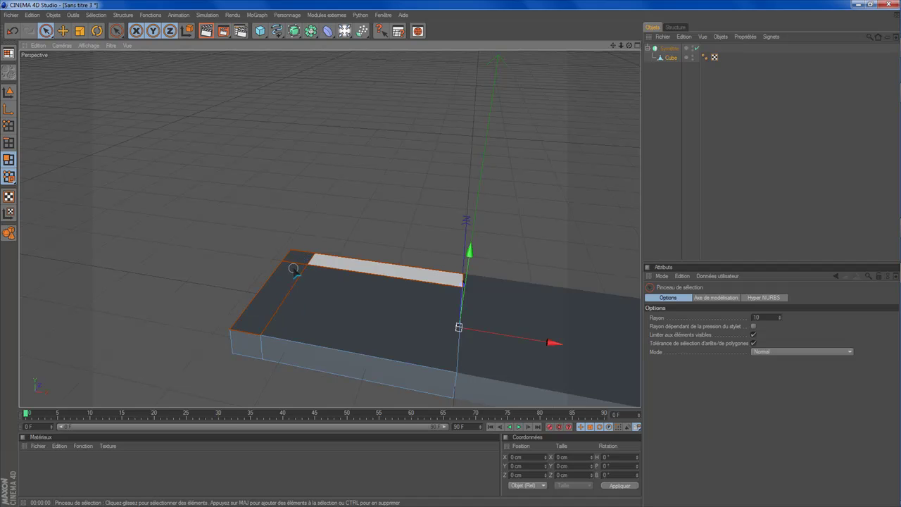
pyautogui.moveTo(293, 269); pyautogui.dragTo(271, 310)
pyautogui.moveTo(629, 46)
pyautogui.mouseDown()
pyautogui.moveTo(621, 29)
pyautogui.moveTo(628, 40)
pyautogui.mouseUp()
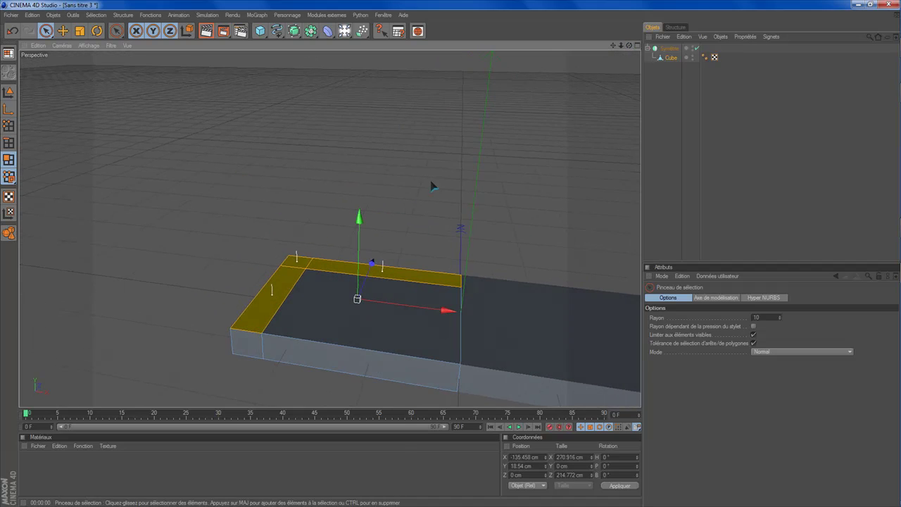
# Extrude the selected border polygons upward by about 126.8 cm to form the sofa's backrest and armrest.
pyautogui.rightClick(287, 281)
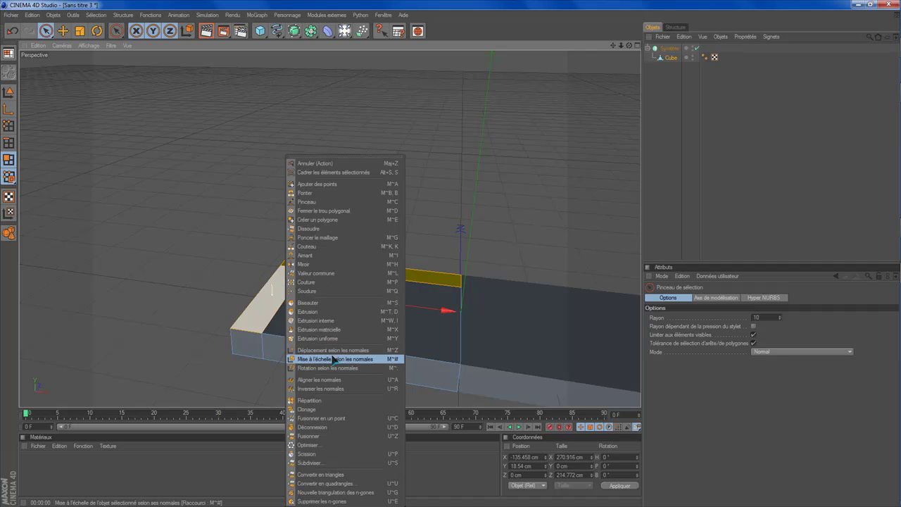
pyautogui.click(331, 313)
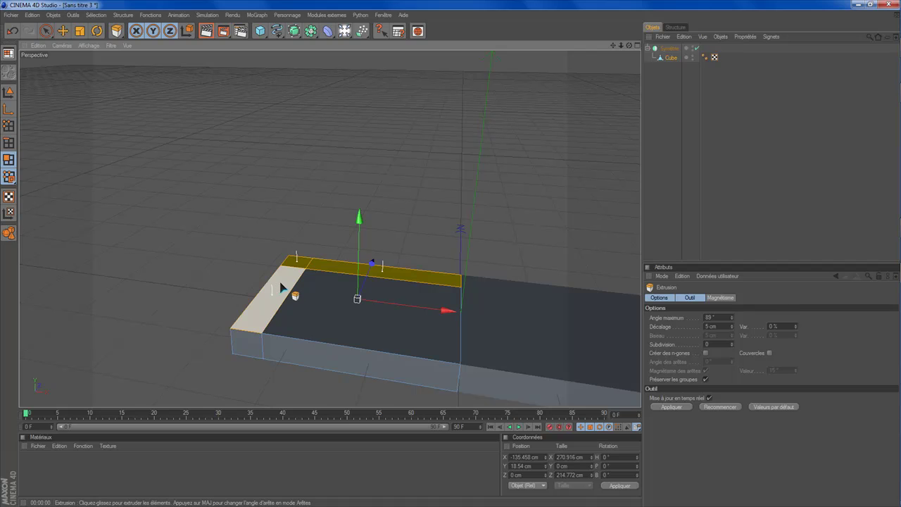
pyautogui.moveTo(280, 288); pyautogui.dragTo(368, 260)
pyautogui.scroll(-3, 573, 98)
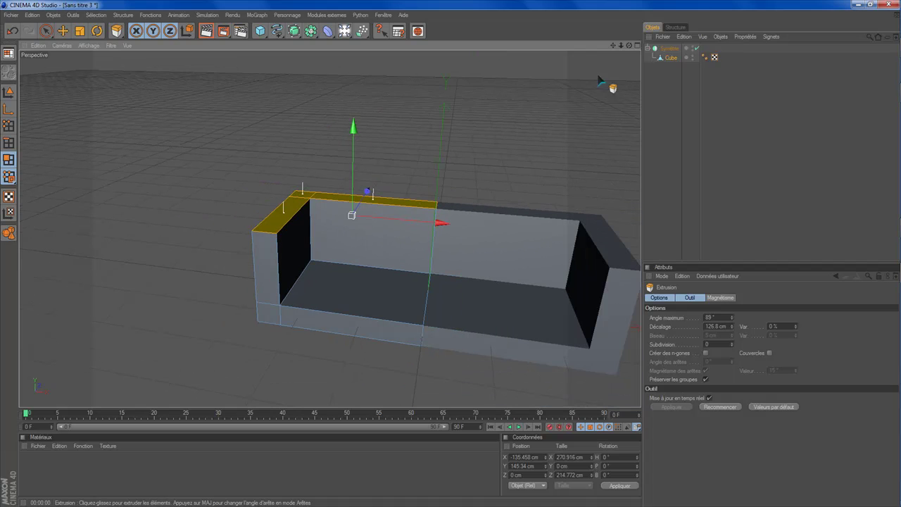
pyautogui.moveTo(629, 45); pyautogui.dragTo(532, 86)
pyautogui.scroll(1, 532, 87)
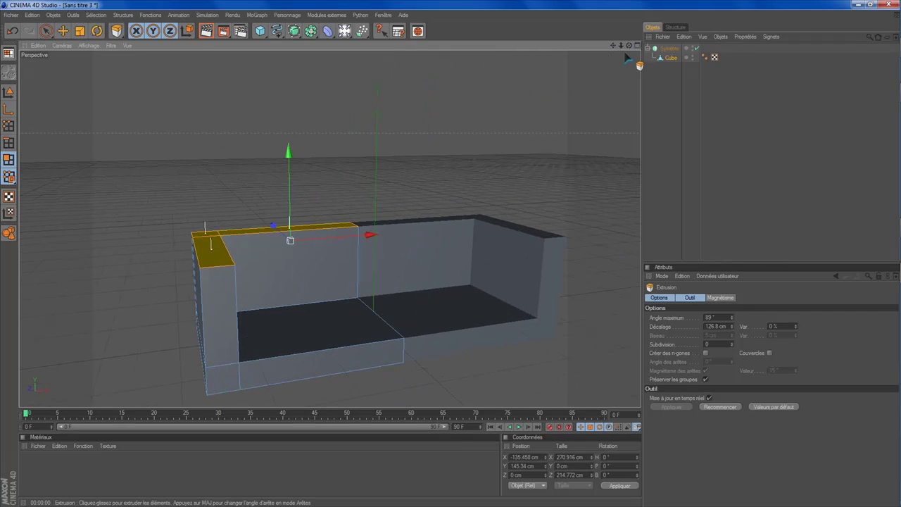
# Turn the Symmetry object off and delete the backrest's end polygon lying on the mirror plane.
pyautogui.click(697, 49)
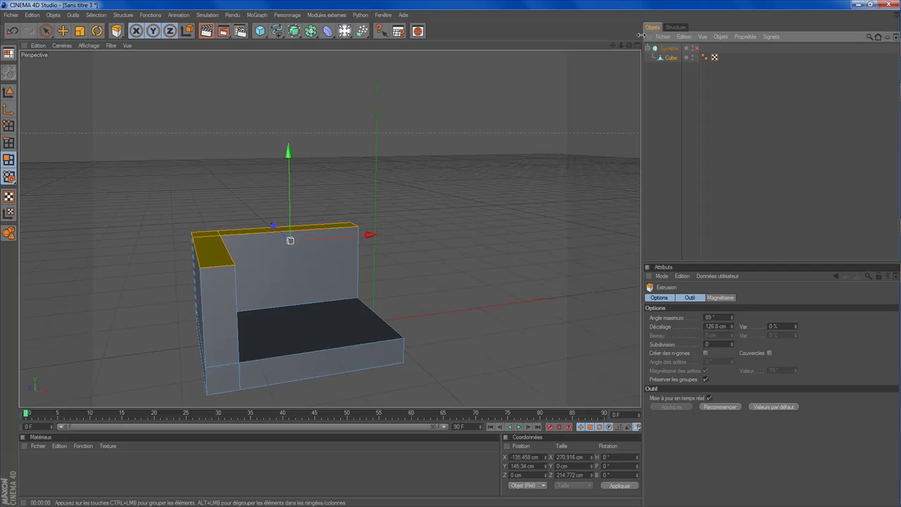
pyautogui.moveTo(630, 48); pyautogui.dragTo(604, 76)
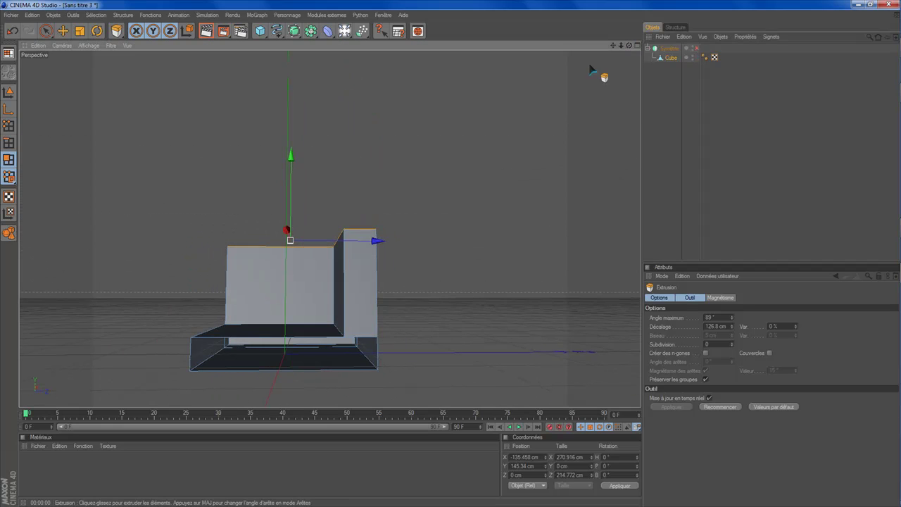
pyautogui.click(45, 31)
pyautogui.click(360, 295)
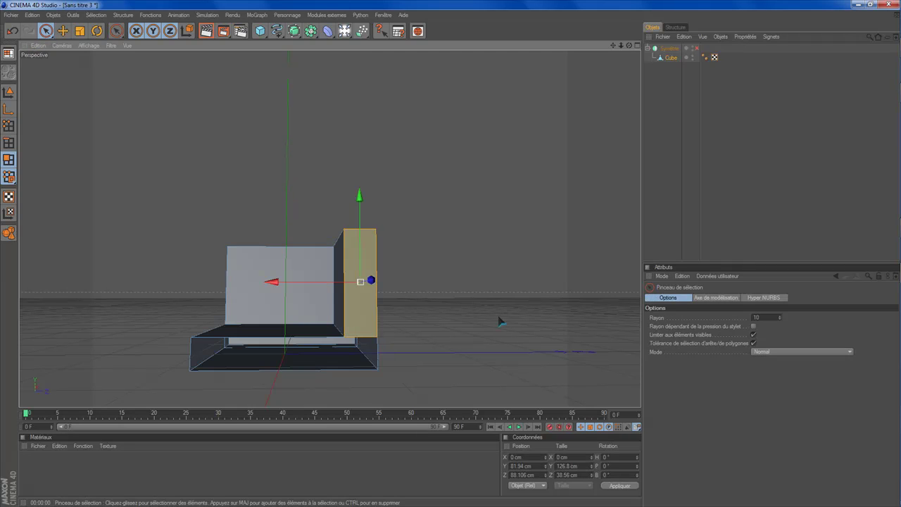
pyautogui.press('Delete')
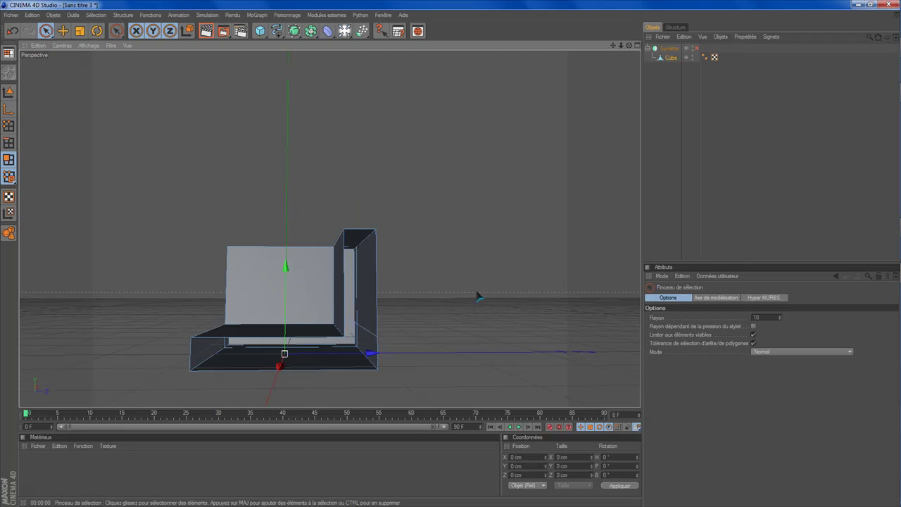
# Turn the Symmetry object back on and view the complete sofa shape.
pyautogui.moveTo(629, 46); pyautogui.dragTo(585, 94)
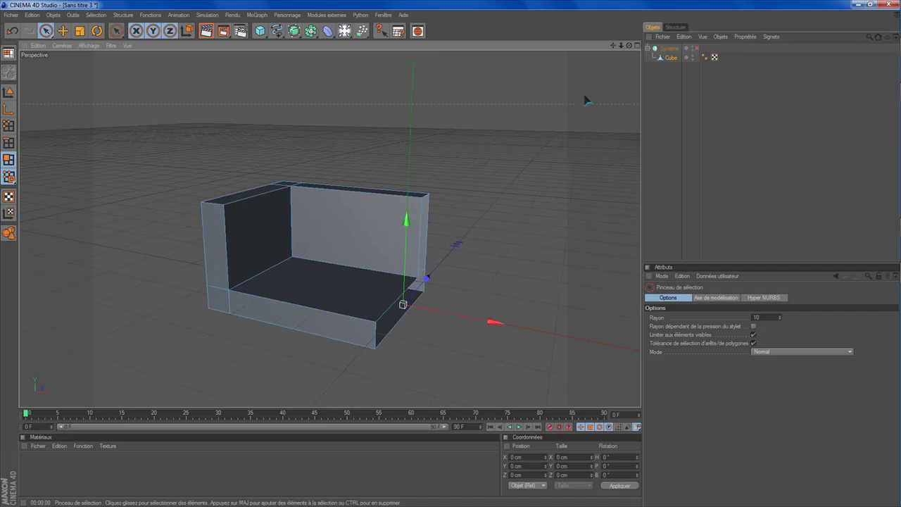
pyautogui.click(696, 49)
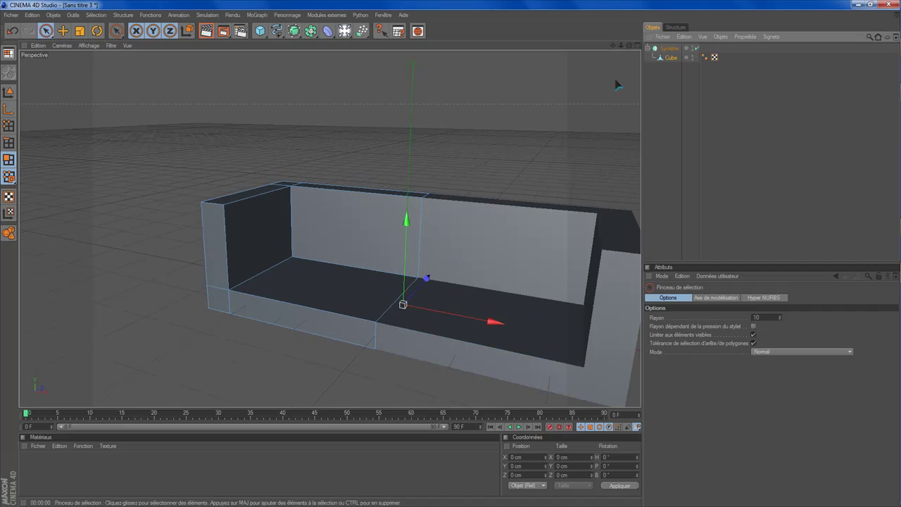
pyautogui.moveTo(629, 46); pyautogui.dragTo(672, 70)
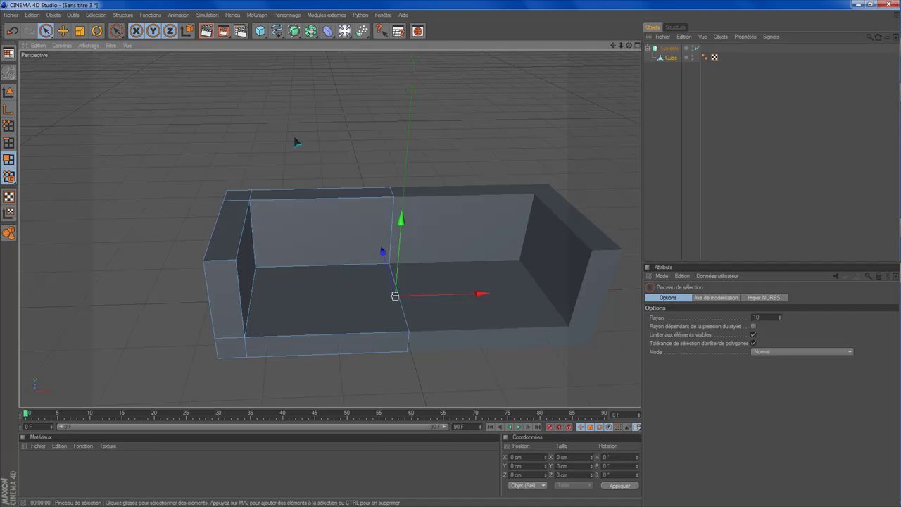
# Add a Hyper NURBS object and nest the Symmetry object inside it to smooth the sofa.
pyautogui.click(293, 30)
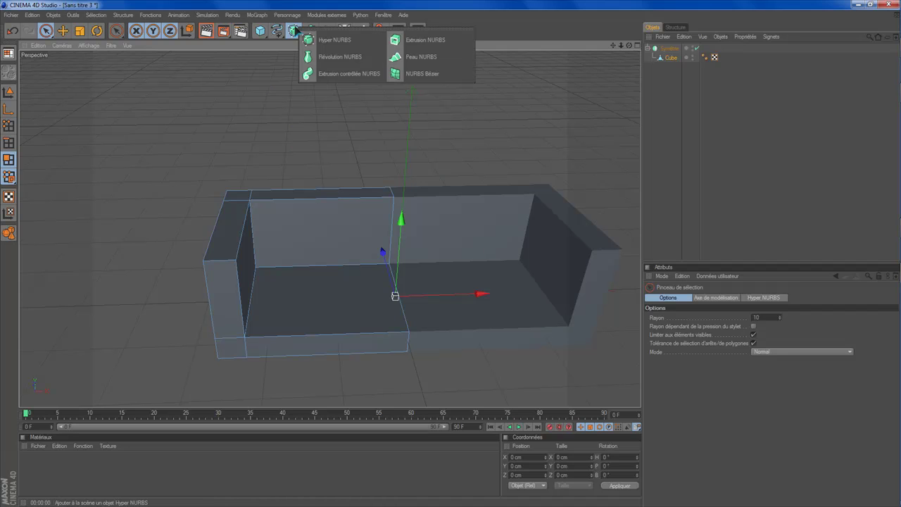
pyautogui.click(330, 40)
pyautogui.click(671, 58)
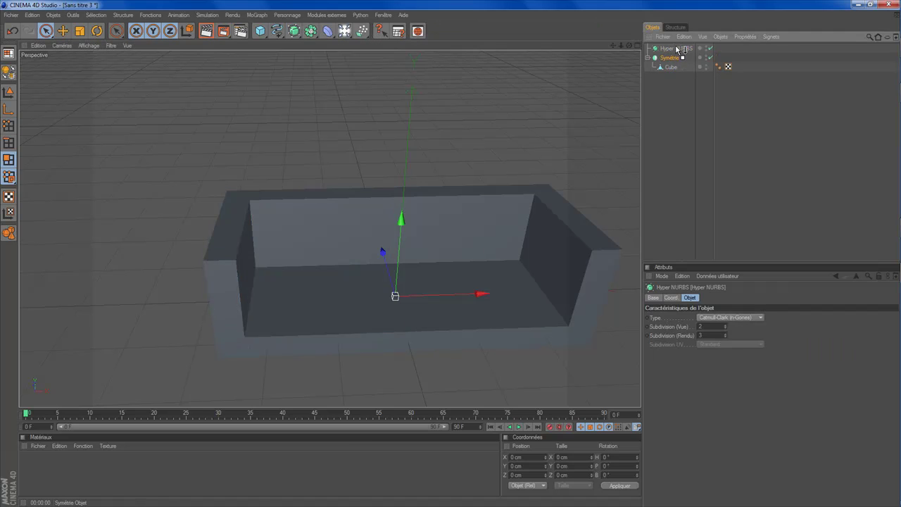
pyautogui.moveTo(678, 50); pyautogui.dragTo(521, 77)
pyautogui.moveTo(629, 45); pyautogui.dragTo(576, 183)
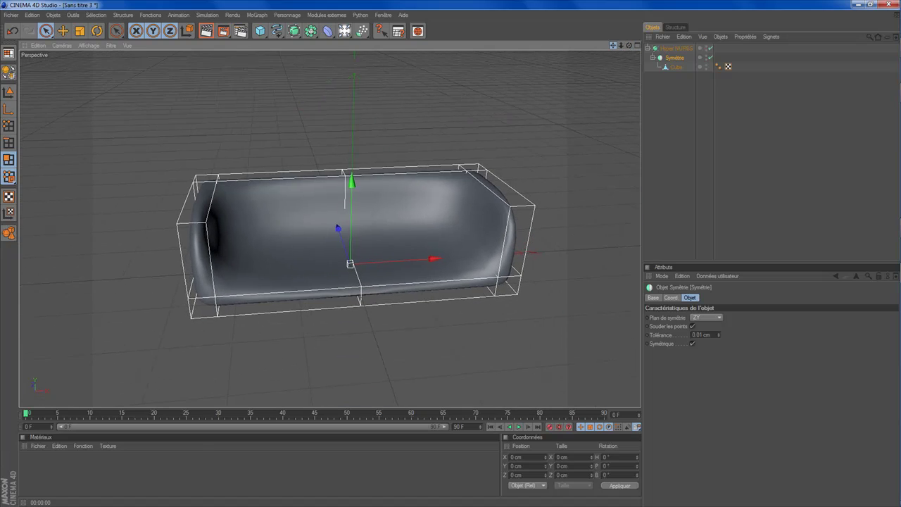
pyautogui.scroll(2, 497, 105)
pyautogui.moveTo(614, 45); pyautogui.dragTo(651, 34)
pyautogui.scroll(2, 501, 116)
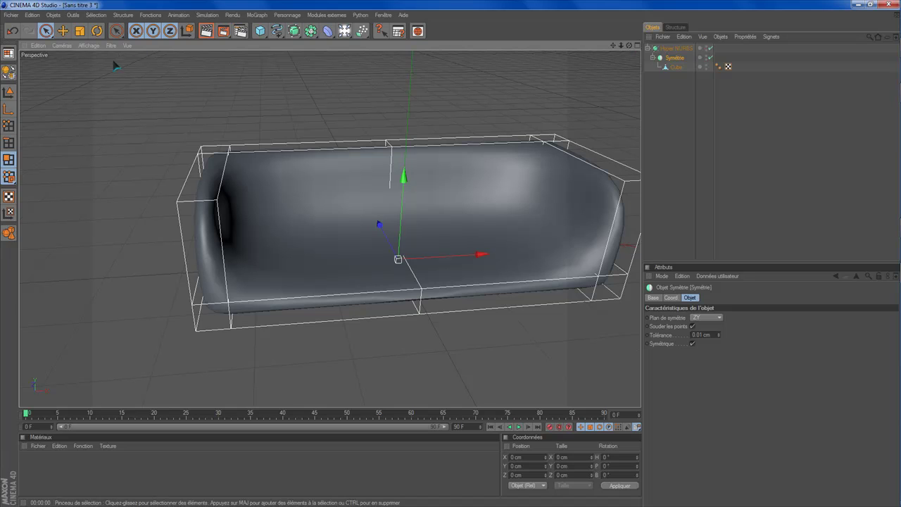
# Cut a loop through the Cube's seat and backrest with the Knife in Boucle mode, close to the armrest's inner side.
pyautogui.click(676, 67)
pyautogui.scroll(2, 330, 130)
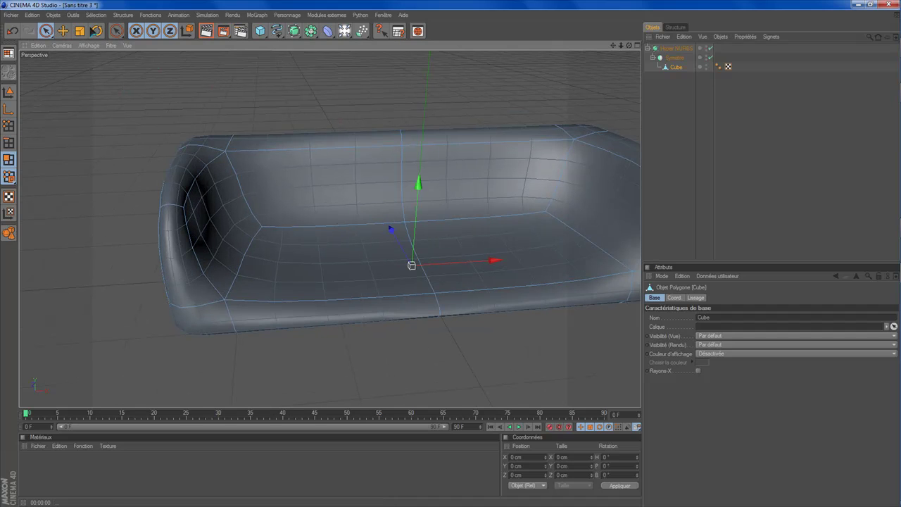
pyautogui.click(122, 16)
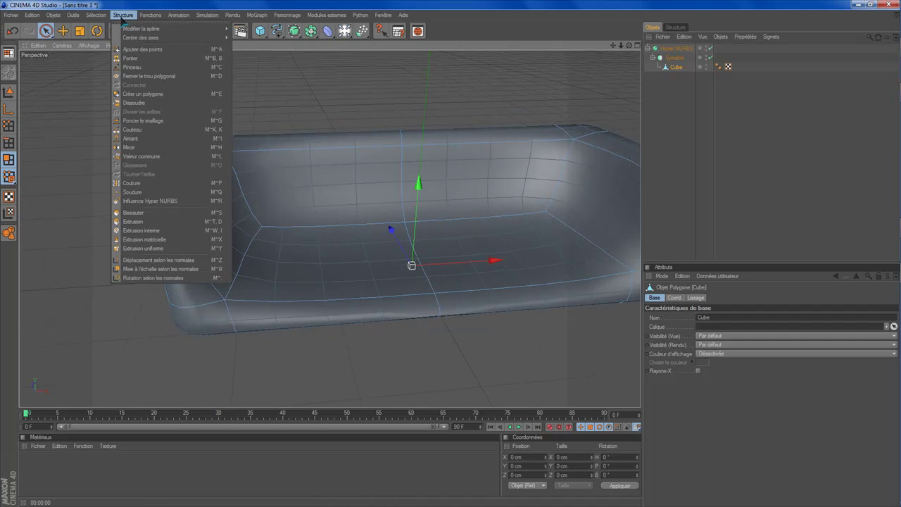
pyautogui.click(148, 134)
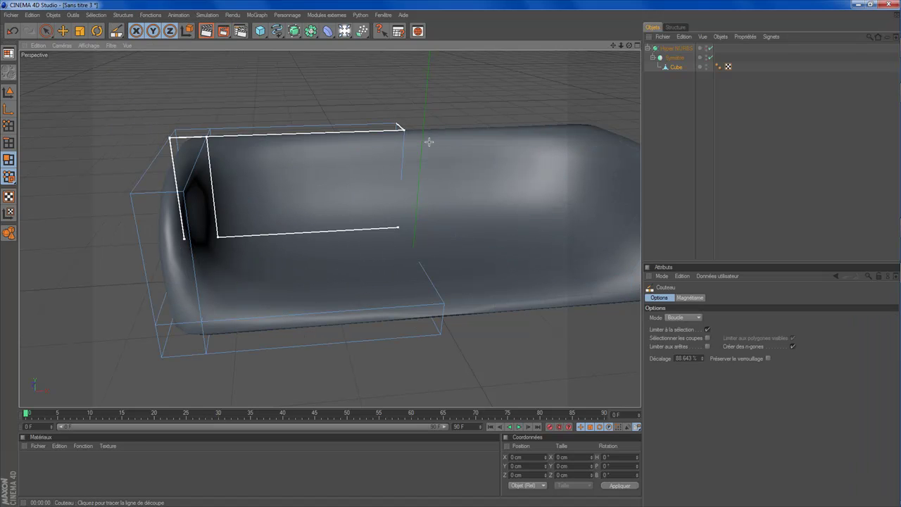
pyautogui.moveTo(630, 46); pyautogui.dragTo(643, 78)
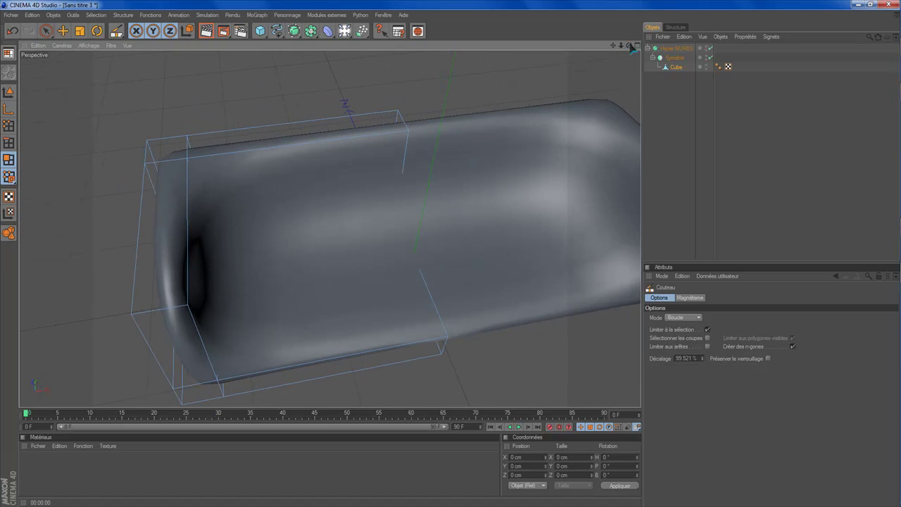
pyautogui.moveTo(615, 47); pyautogui.dragTo(577, 67)
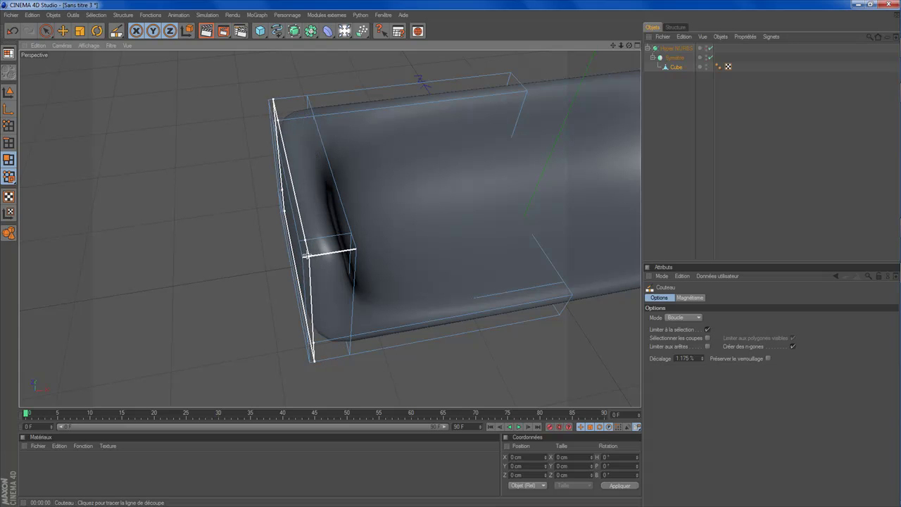
pyautogui.moveTo(629, 47); pyautogui.dragTo(563, 68)
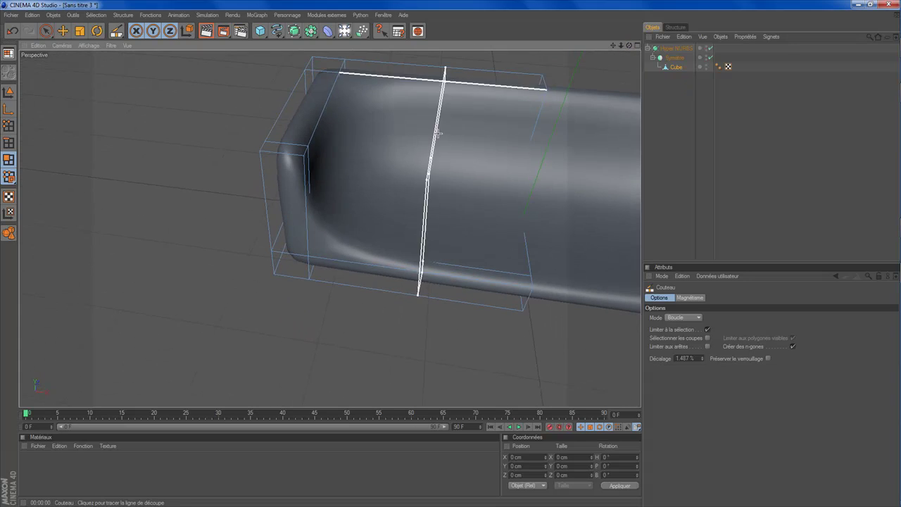
pyautogui.click(348, 166)
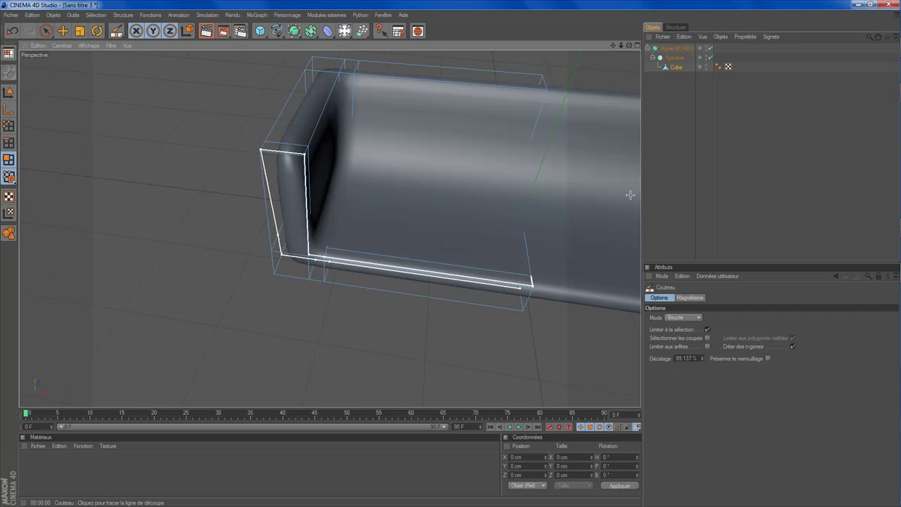
# Render the active view and examine the smoothed sofa around the armrest from several angles.
pyautogui.moveTo(630, 45); pyautogui.dragTo(594, 105)
pyautogui.moveTo(638, 46)
pyautogui.mouseDown()
pyautogui.moveTo(566, 52)
pyautogui.moveTo(668, 46)
pyautogui.moveTo(528, 41)
pyautogui.moveTo(632, 51)
pyautogui.mouseUp()
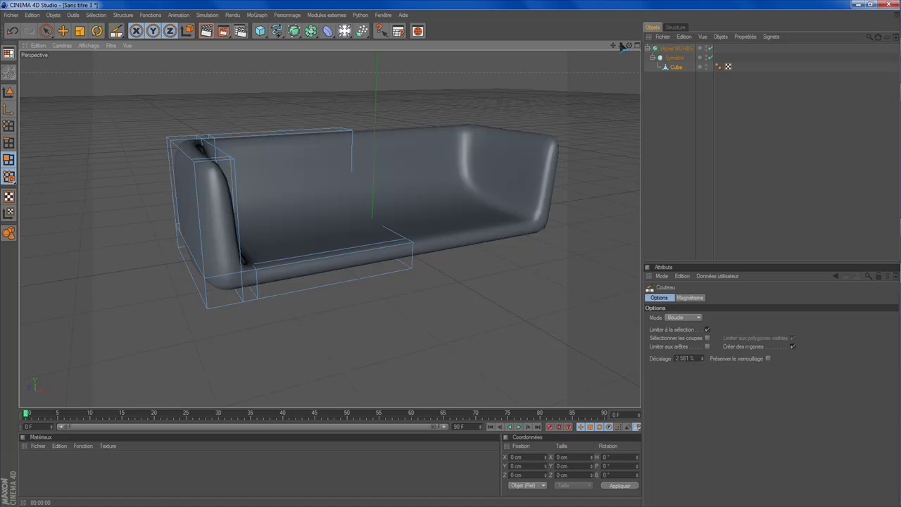
pyautogui.scroll(1, 584, 83)
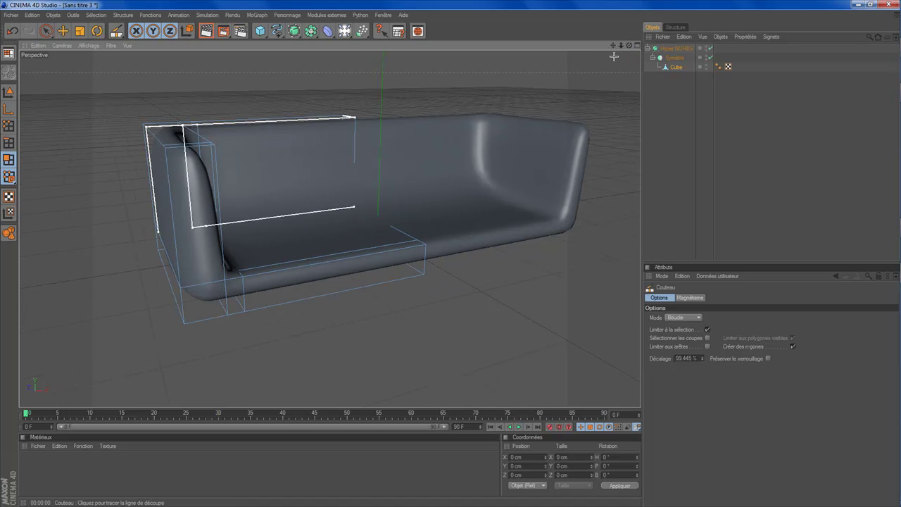
pyautogui.moveTo(613, 45); pyautogui.dragTo(610, 66)
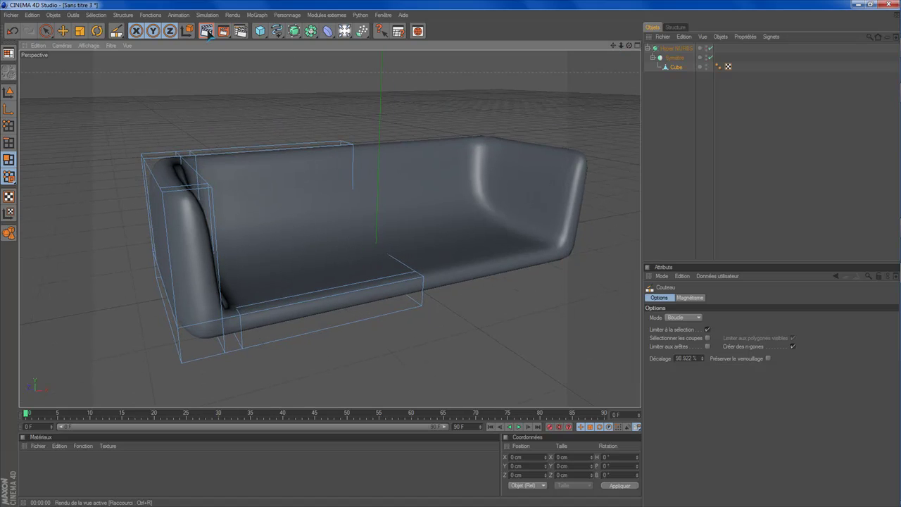
pyautogui.click(205, 31)
pyautogui.moveTo(629, 46); pyautogui.dragTo(563, 59)
pyautogui.moveTo(628, 46); pyautogui.dragTo(570, 111)
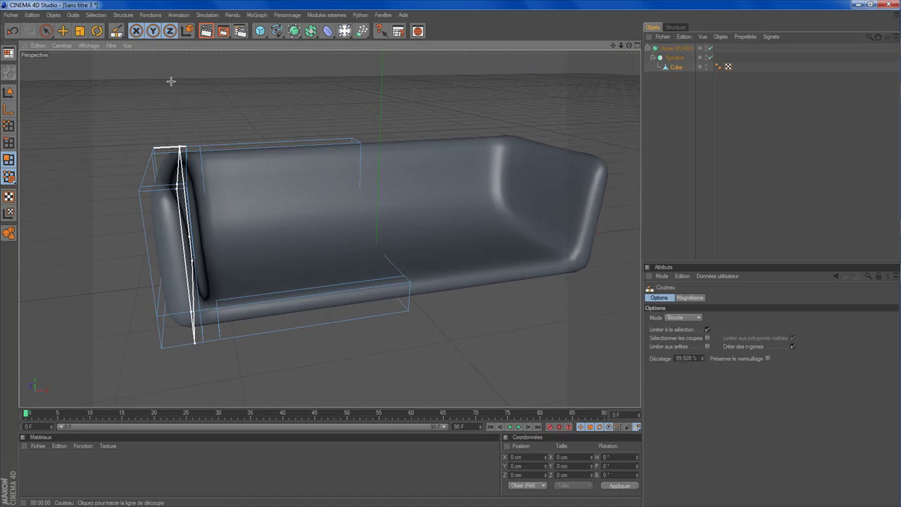
# Switch to the maximized front view (Avant) and frame the armrest of the modelled half.
pyautogui.click(637, 45)
pyautogui.scroll(3, 537, 249)
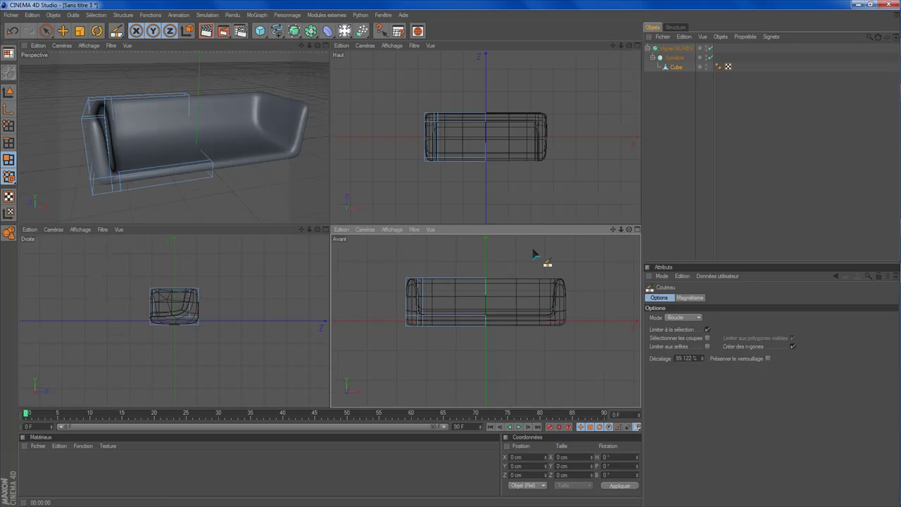
pyautogui.click(637, 229)
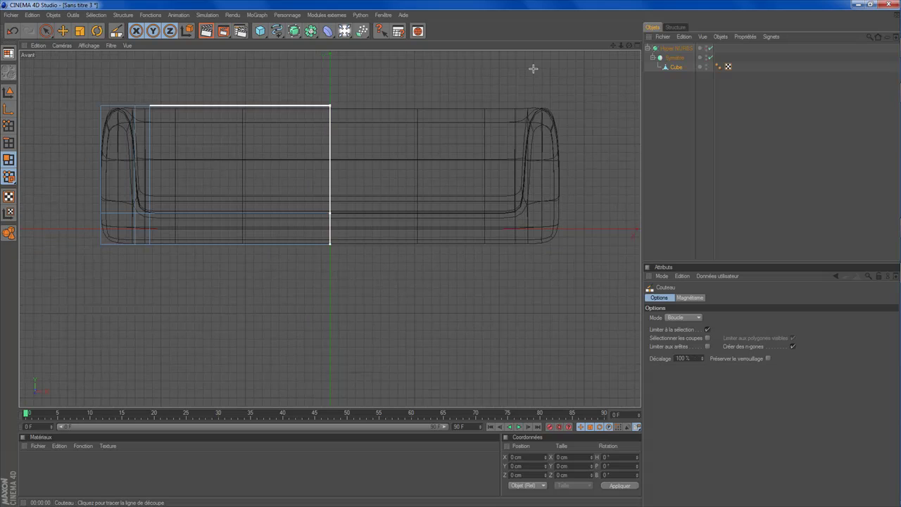
pyautogui.moveTo(613, 45); pyautogui.dragTo(620, 52)
pyautogui.keyDown('alt'); pyautogui.moveTo(348, 200); pyautogui.dragTo(453, 260, button='middle'); pyautogui.keyUp('alt')
pyautogui.scroll(3, 500, 115)
pyautogui.scroll(-6, 542, 97)
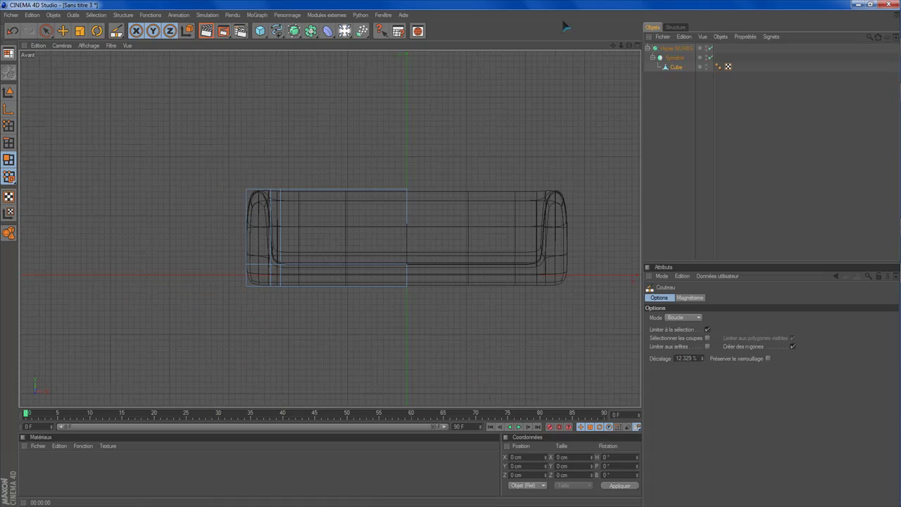
pyautogui.moveTo(612, 46); pyautogui.dragTo(726, 74)
pyautogui.scroll(3, 563, 103)
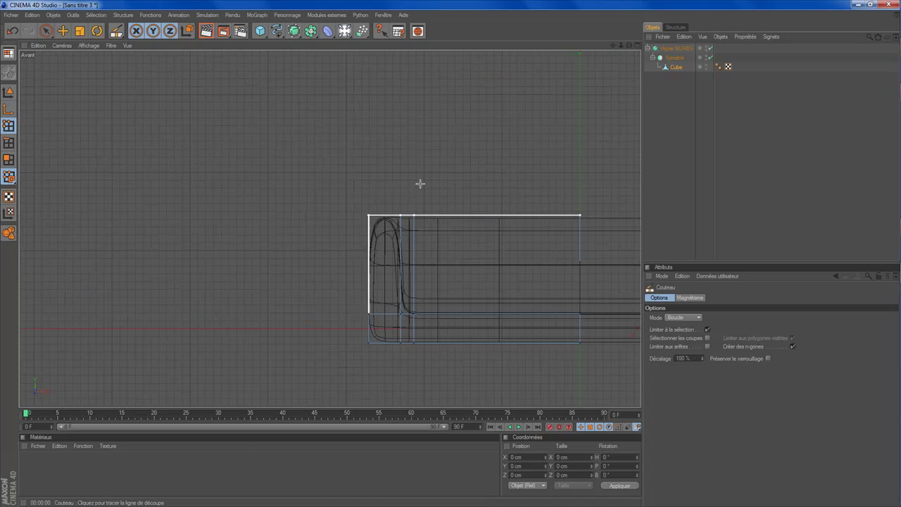
# Select all the armrest's top points in the front view, hidden ones included, and move them outward to about X -272 cm.
pyautogui.click(676, 67)
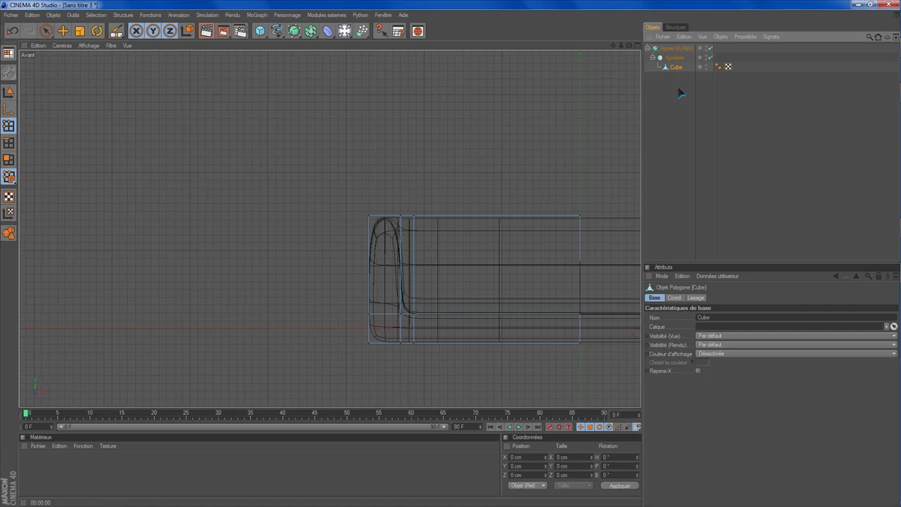
pyautogui.scroll(2, 579, 130)
pyautogui.moveTo(612, 47); pyautogui.dragTo(571, 33)
pyautogui.moveTo(45, 31); pyautogui.dragTo(76, 40)
pyautogui.scroll(3, 629, 70)
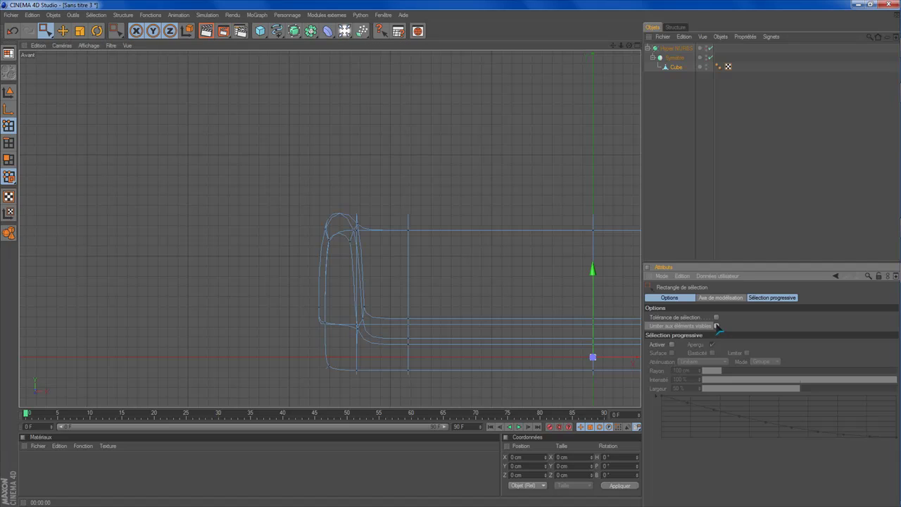
pyautogui.moveTo(311, 210); pyautogui.dragTo(373, 261)
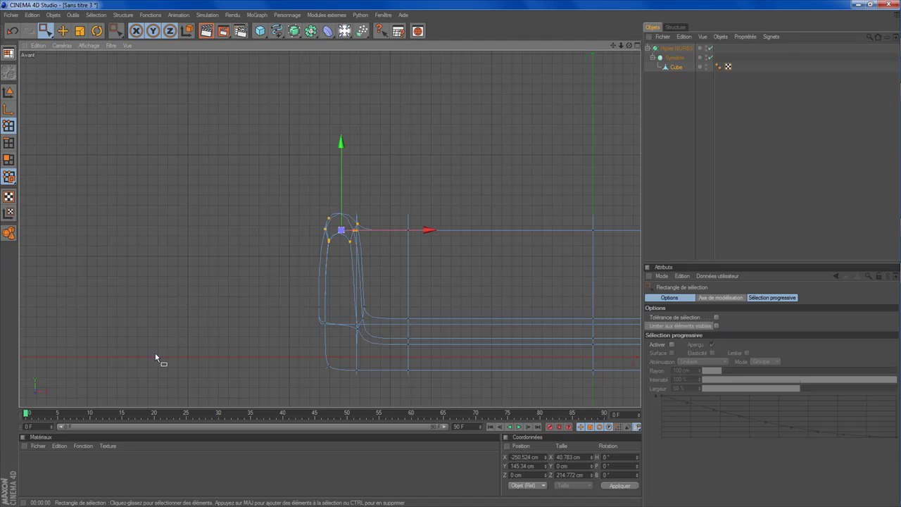
pyautogui.moveTo(426, 229)
pyautogui.mouseDown()
pyautogui.moveTo(233, 230)
pyautogui.moveTo(411, 229)
pyautogui.mouseUp()
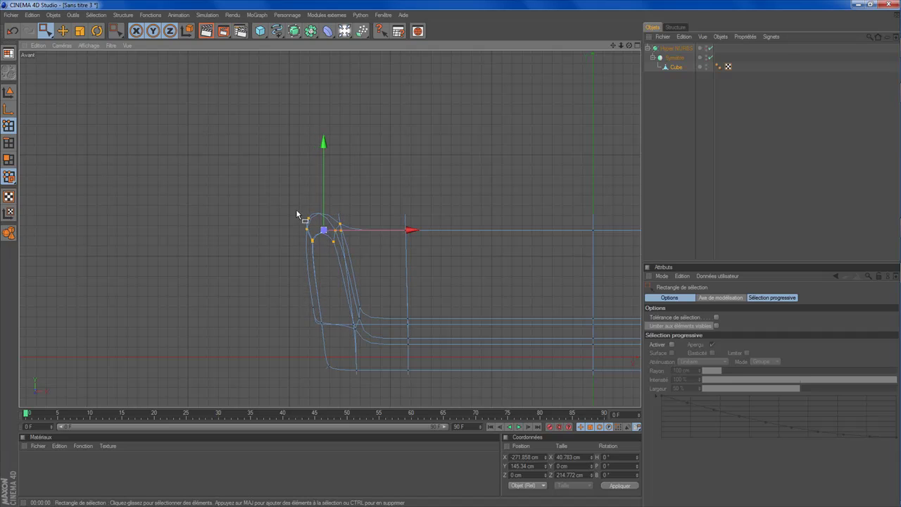
# Adjust the outer front point at the armrest's top to about X -286.7 cm.
pyautogui.moveTo(354, 233); pyautogui.dragTo(354, 233)
pyautogui.moveTo(414, 225); pyautogui.dragTo(412, 224)
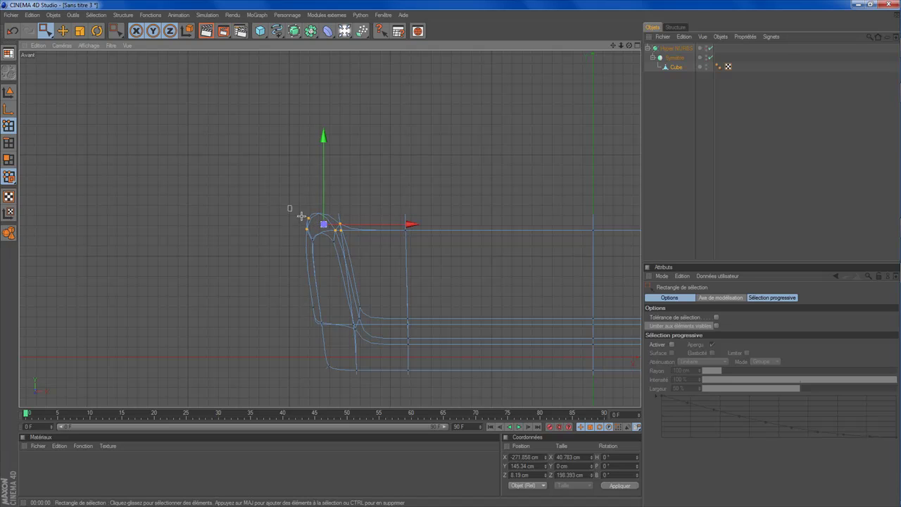
pyautogui.moveTo(356, 222); pyautogui.dragTo(346, 222)
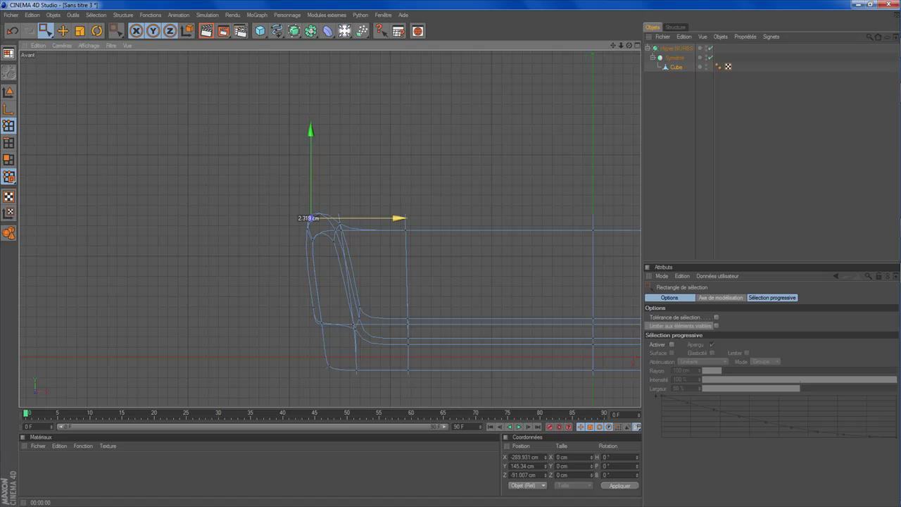
pyautogui.moveTo(402, 218); pyautogui.dragTo(399, 218)
pyautogui.scroll(-4, 545, 228)
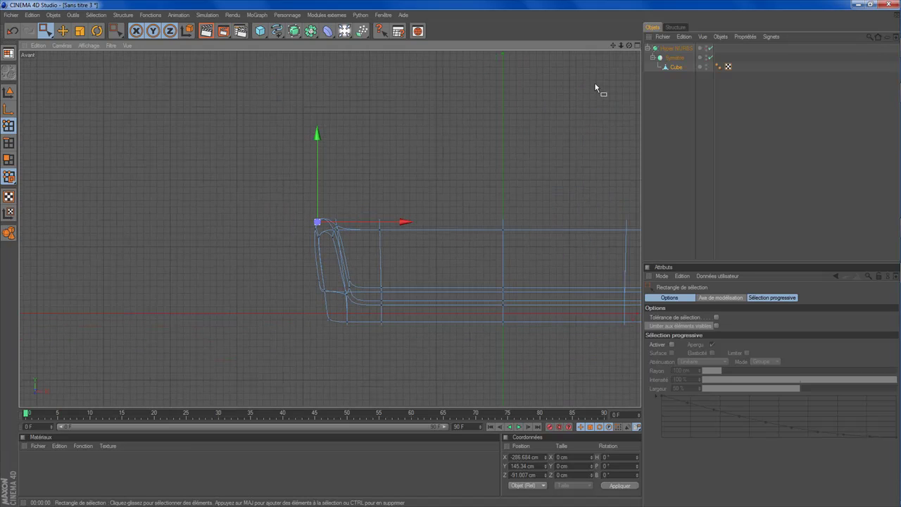
pyautogui.moveTo(613, 45); pyautogui.dragTo(515, 82)
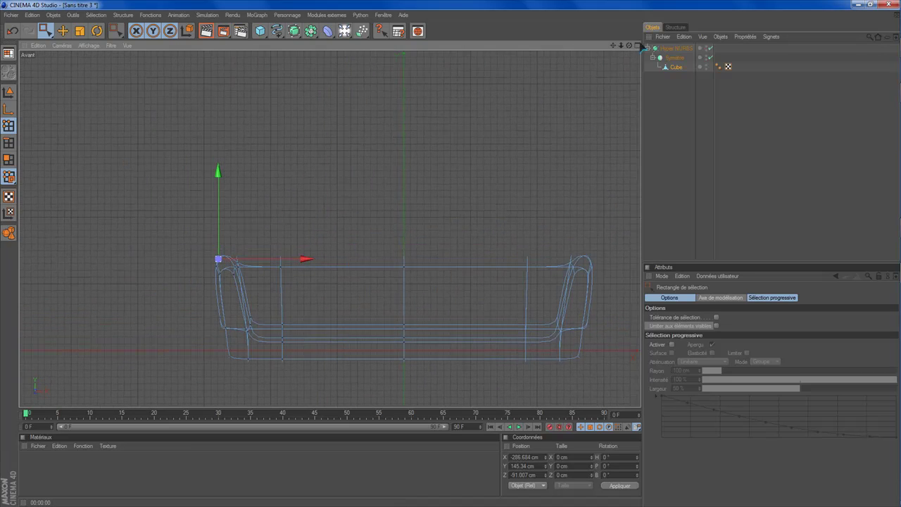
# Render the perspective view and examine the sofa's slanted armrests from several angles.
pyautogui.click(637, 46)
pyautogui.click(326, 45)
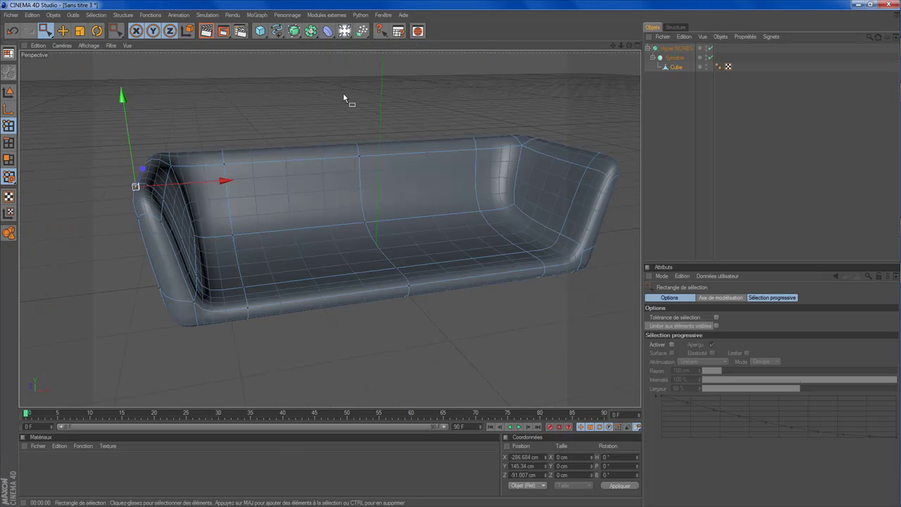
pyautogui.click(206, 30)
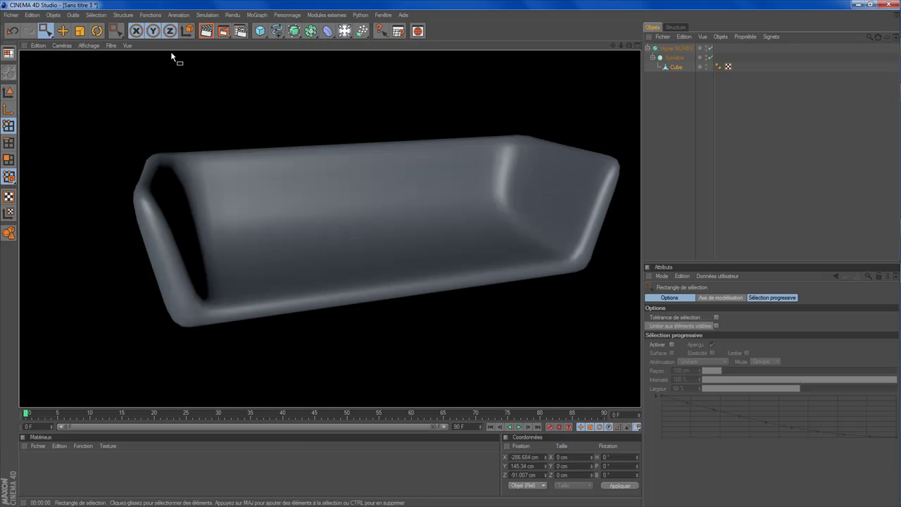
pyautogui.scroll(-2, 531, 83)
pyautogui.scroll(2, 530, 83)
pyautogui.moveTo(629, 45); pyautogui.dragTo(710, 19)
pyautogui.keyDown('alt'); pyautogui.moveTo(451, 106); pyautogui.dragTo(393, 156); pyautogui.keyUp('alt')
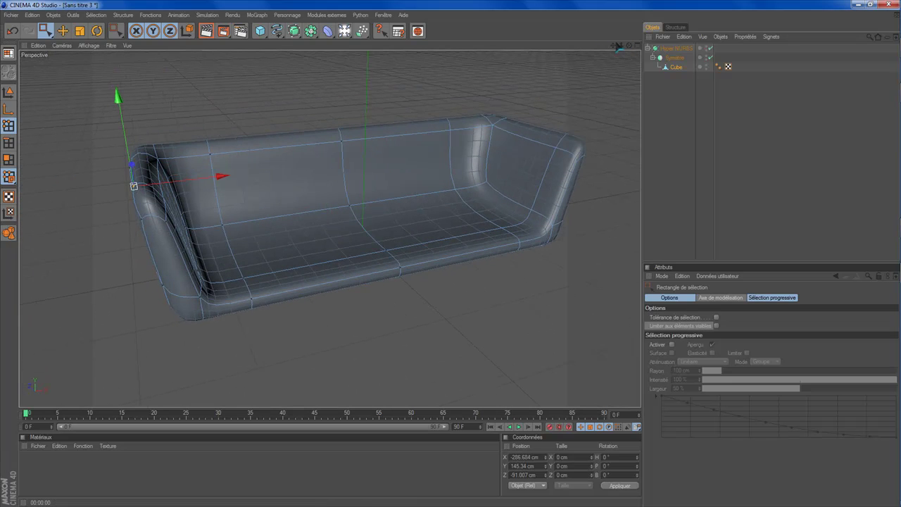
pyautogui.moveTo(613, 45); pyautogui.dragTo(615, 68)
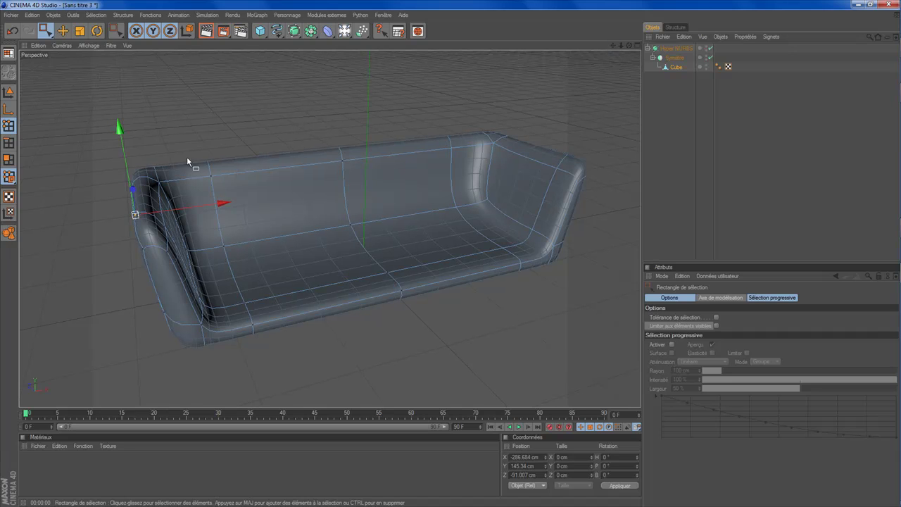
pyautogui.scroll(2, 534, 93)
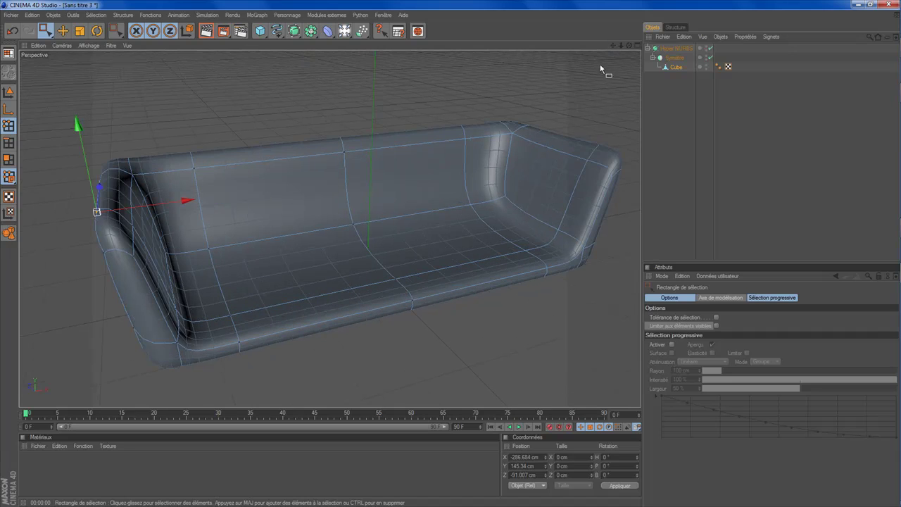
# Select the backrest's upper points between the armrest and the symmetry plane and raise them to about Y 213 cm.
pyautogui.click(637, 46)
pyautogui.moveTo(613, 229)
pyautogui.mouseDown()
pyautogui.moveTo(582, 213)
pyautogui.moveTo(627, 238)
pyautogui.mouseUp()
pyautogui.scroll(2, 504, 296)
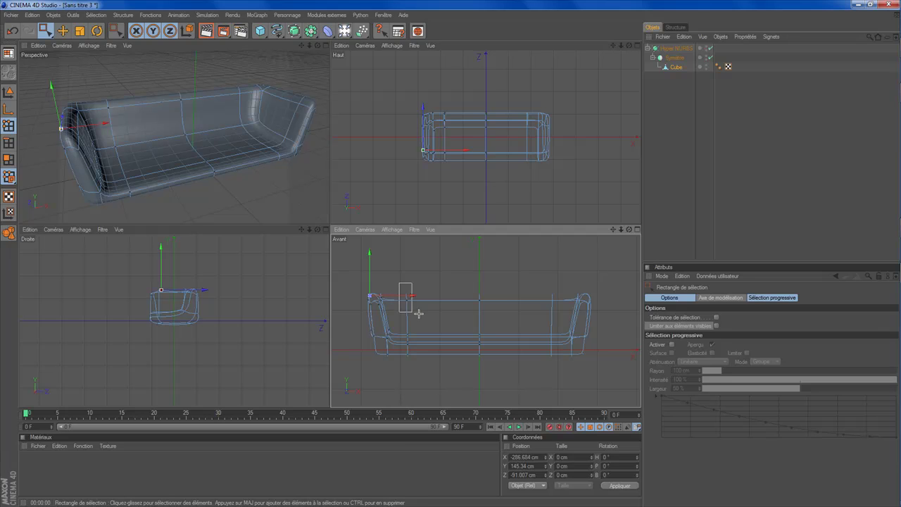
pyautogui.moveTo(503, 311); pyautogui.dragTo(503, 311)
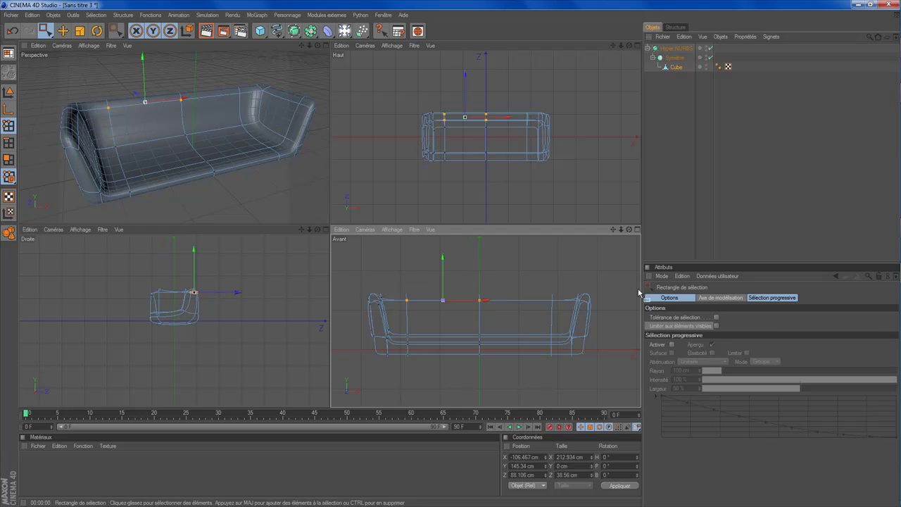
pyautogui.moveTo(443, 288); pyautogui.dragTo(443, 270)
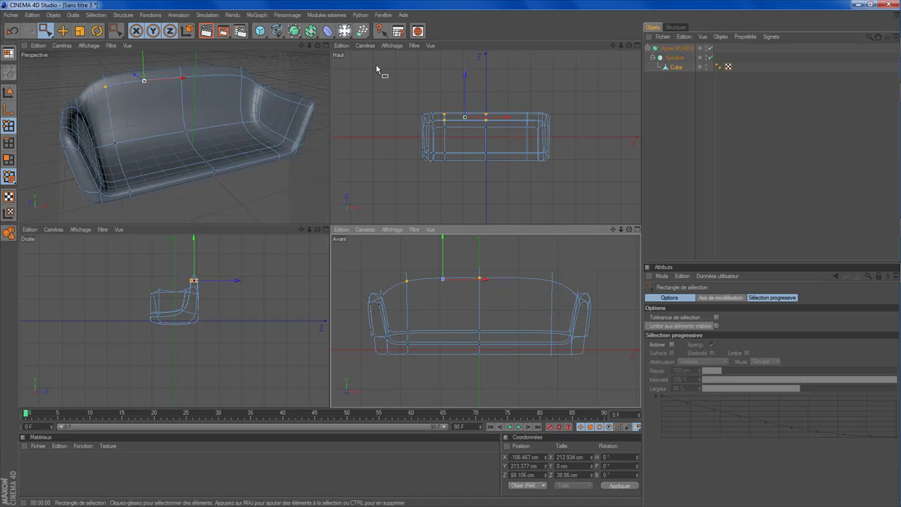
# Preview Knife loop cuts in Boucle mode on the Cube's polygons, along the backrest and armrest.
pyautogui.click(325, 45)
pyautogui.moveTo(621, 45); pyautogui.dragTo(633, 71)
pyautogui.click(677, 68)
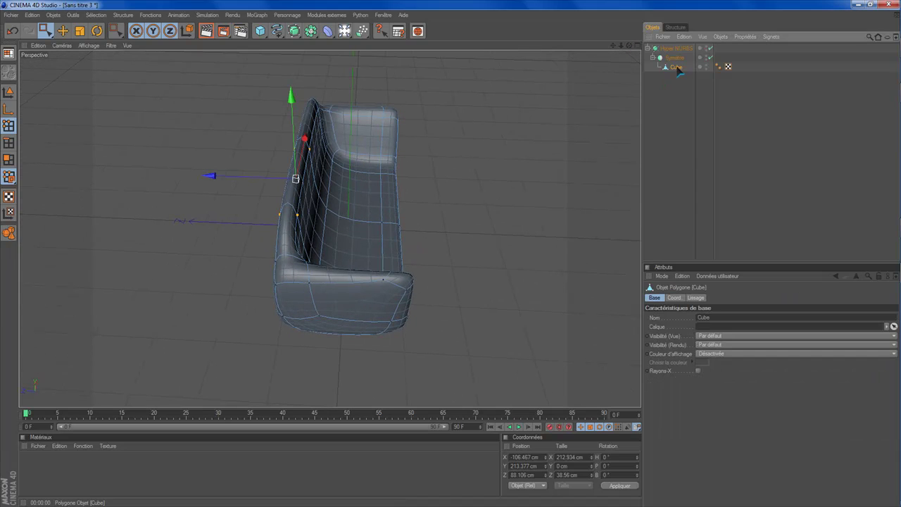
pyautogui.keyDown('alt'); pyautogui.moveTo(56, 79); pyautogui.dragTo(28, 140); pyautogui.keyUp('alt')
pyautogui.click(8, 161)
pyautogui.rightClick(301, 184)
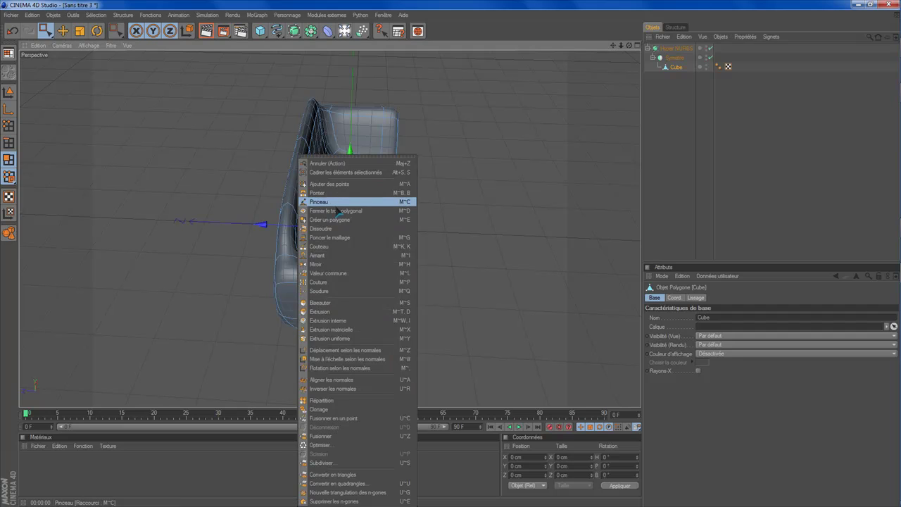
pyautogui.click(331, 247)
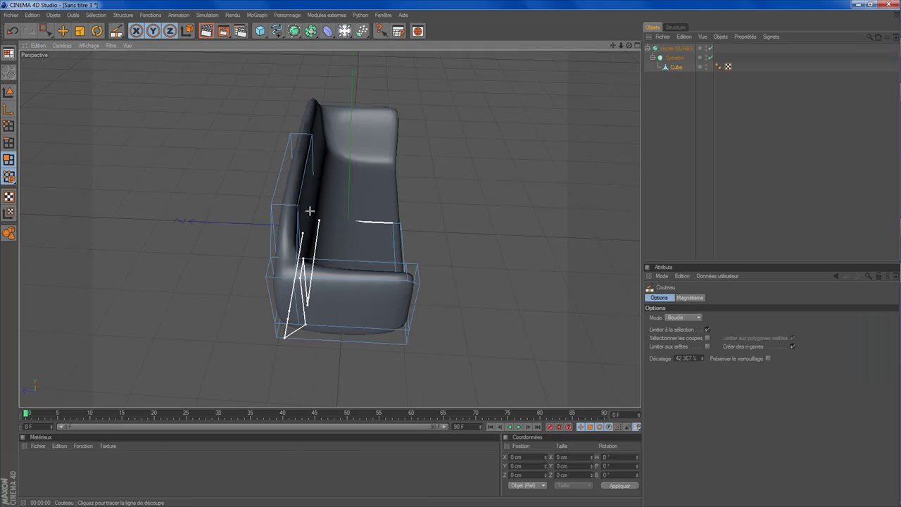
pyautogui.moveTo(621, 45); pyautogui.dragTo(575, 126)
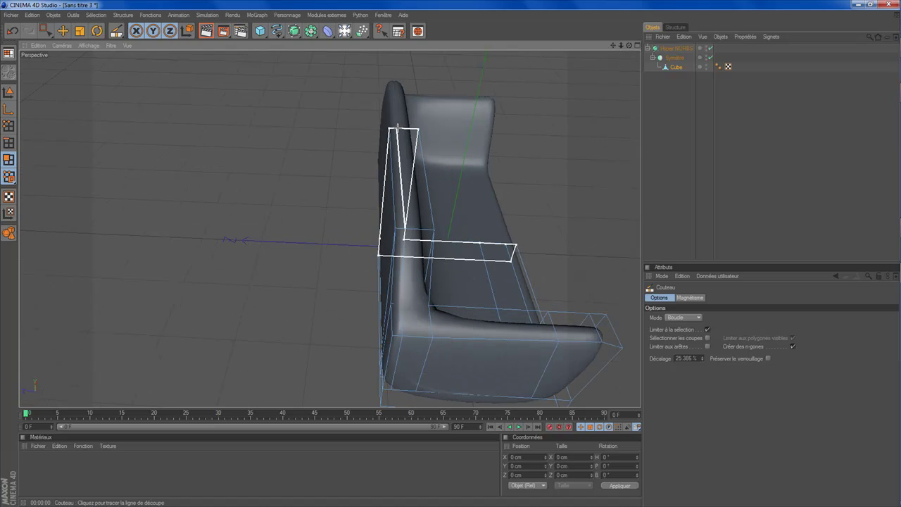
# Render the perspective view and examine the raised backrest and armrests from the front.
pyautogui.moveTo(630, 47); pyautogui.dragTo(550, 81)
pyautogui.scroll(-2, 562, 120)
pyautogui.scroll(3, 562, 120)
pyautogui.scroll(-2, 548, 99)
pyautogui.click(206, 31)
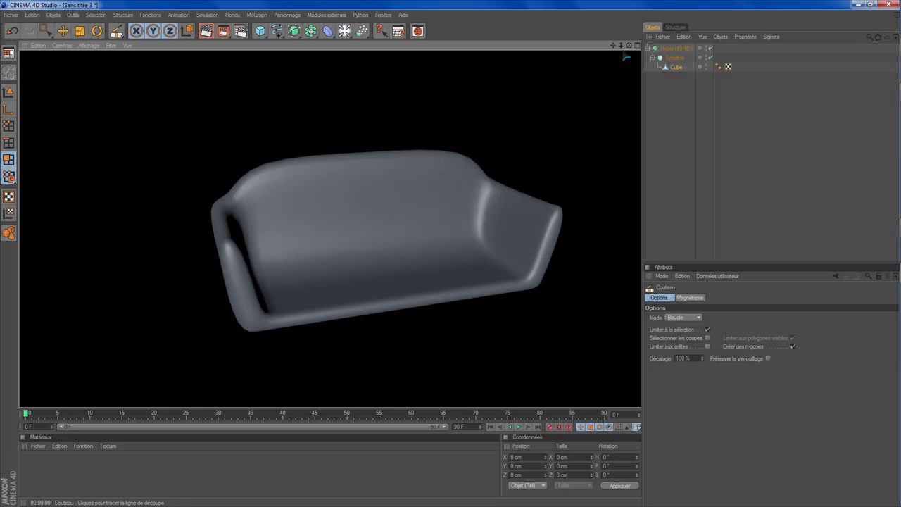
pyautogui.moveTo(629, 47)
pyautogui.mouseDown()
pyautogui.moveTo(612, 25)
pyautogui.moveTo(517, 13)
pyautogui.moveTo(623, 24)
pyautogui.moveTo(629, 36)
pyautogui.mouseUp()
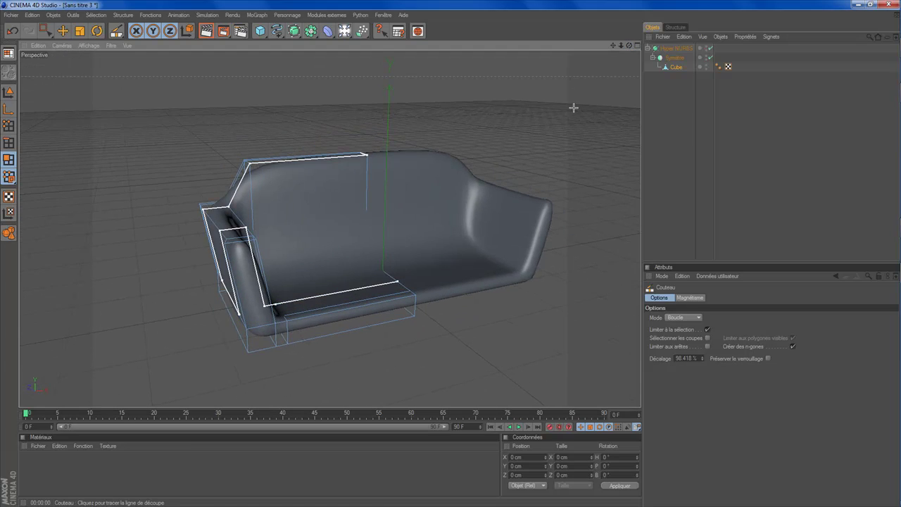
pyautogui.scroll(2, 563, 78)
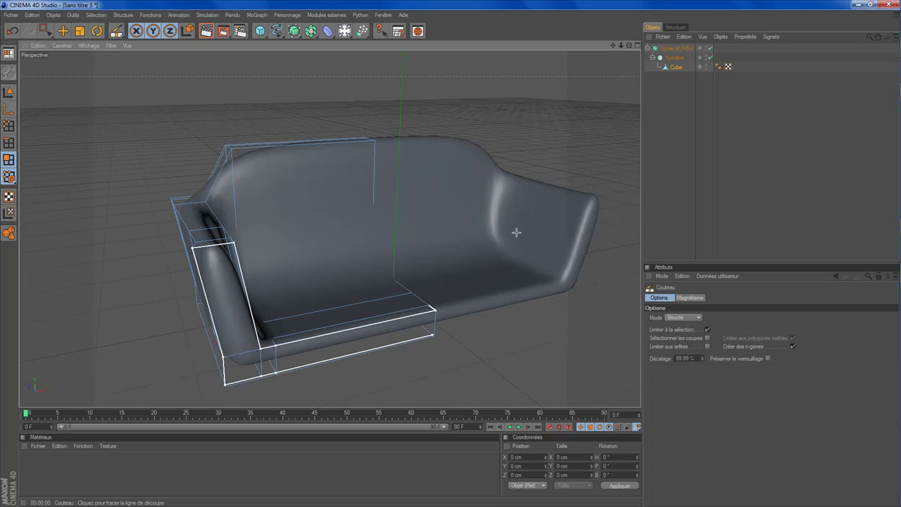
pyautogui.moveTo(629, 47)
pyautogui.mouseDown()
pyautogui.moveTo(606, 29)
pyautogui.moveTo(613, 4)
pyautogui.moveTo(614, 32)
pyautogui.moveTo(629, 42)
pyautogui.moveTo(615, 52)
pyautogui.mouseUp()
pyautogui.scroll(-3, 568, 76)
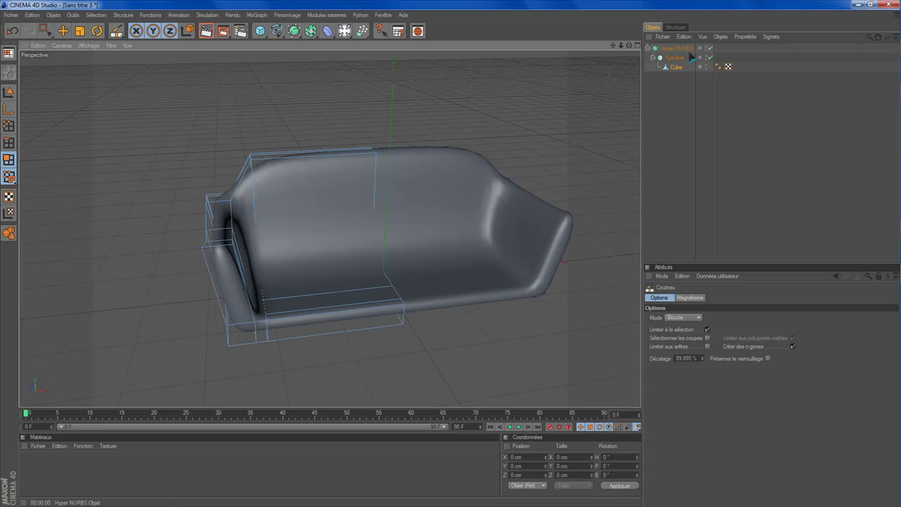
pyautogui.scroll(1, 468, 62)
# Add a Cube primitive, flatten it to about 70 cm high and place it on the left seat at about X -122, Y 44 cm.
pyautogui.click(260, 31)
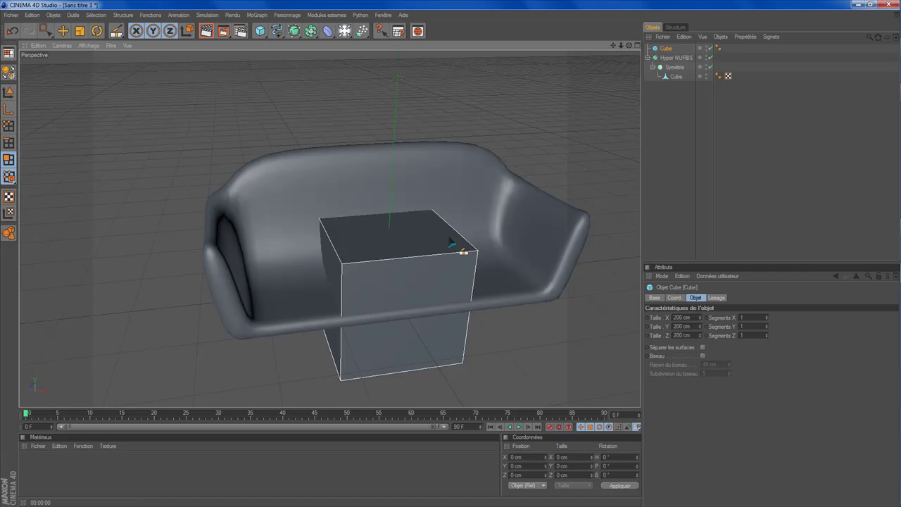
pyautogui.click(10, 109)
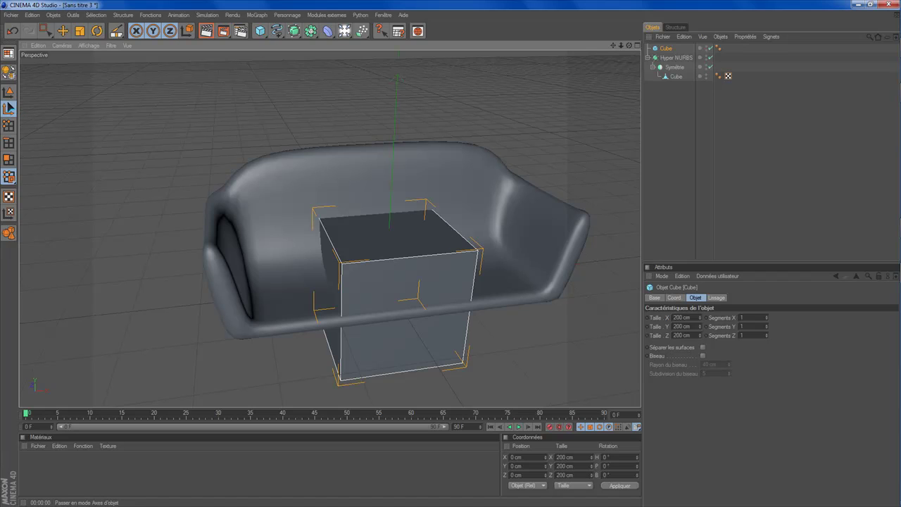
pyautogui.click(63, 32)
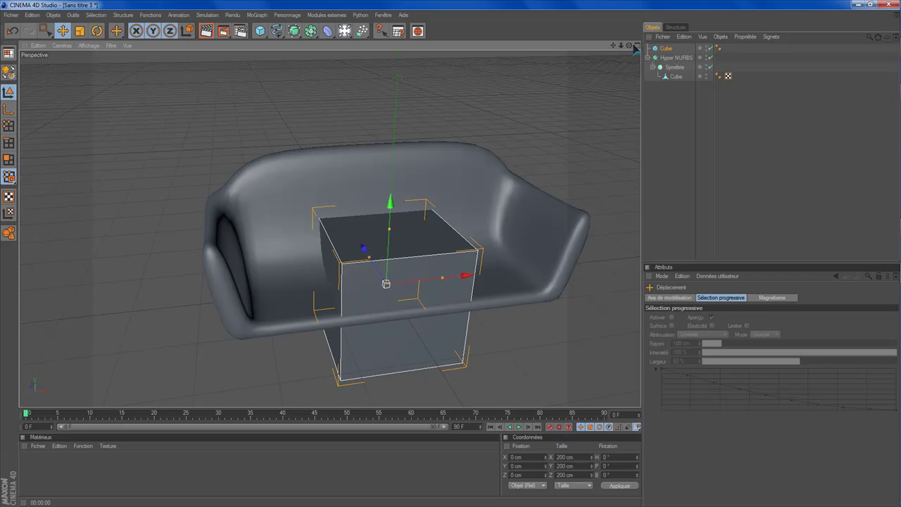
pyautogui.keyDown('alt'); pyautogui.moveTo(506, 141); pyautogui.dragTo(471, 136); pyautogui.keyUp('alt')
pyautogui.moveTo(389, 234)
pyautogui.mouseDown()
pyautogui.moveTo(387, 268)
pyautogui.moveTo(387, 240)
pyautogui.mouseUp()
pyautogui.moveTo(479, 259); pyautogui.dragTo(407, 257)
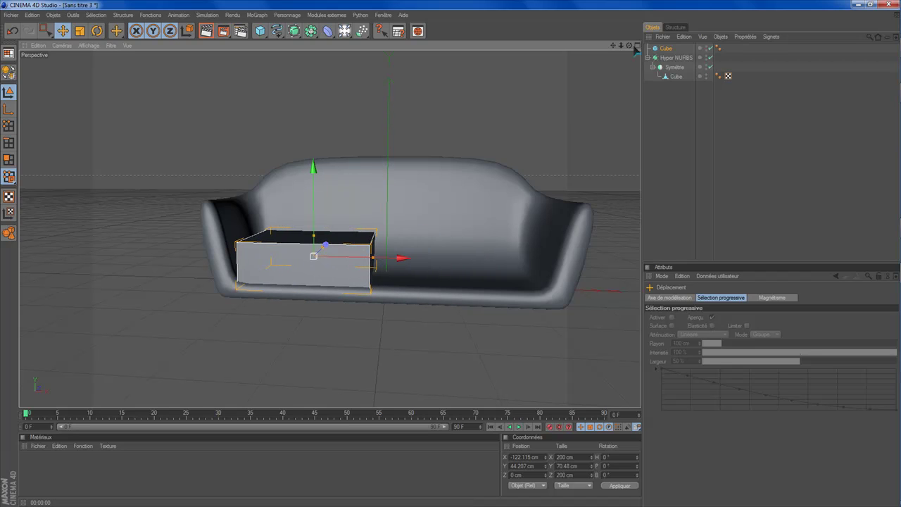
# Resize the cushion block to about 176 by 177 cm and shift it to about Z -18 cm.
pyautogui.keyDown('alt'); pyautogui.moveTo(535, 246); pyautogui.dragTo(370, 263); pyautogui.keyUp('alt')
pyautogui.moveTo(325, 242); pyautogui.dragTo(429, 234)
pyautogui.moveTo(246, 233); pyautogui.dragTo(269, 238)
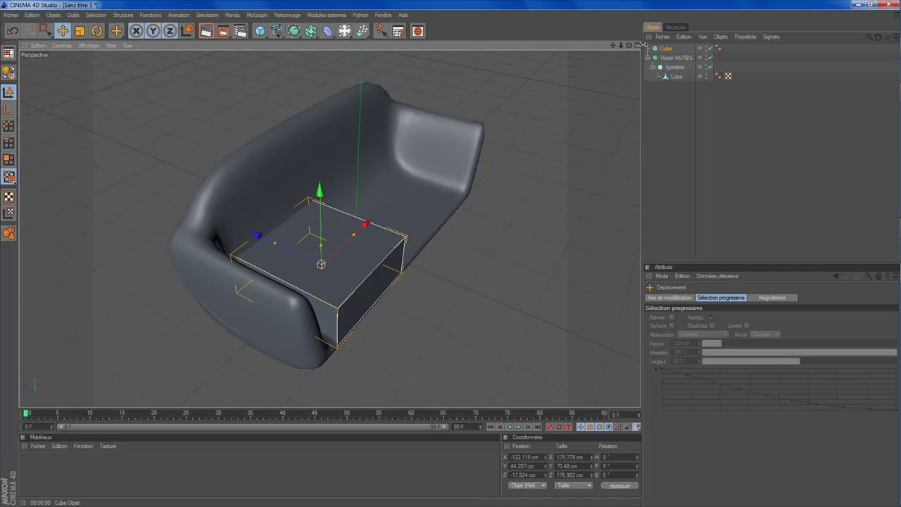
# Widen the cushion block to about 185 cm and move it toward the left armrest to about X -135 cm.
pyautogui.keyDown('alt'); pyautogui.moveTo(331, 233); pyautogui.dragTo(400, 224); pyautogui.keyUp('alt')
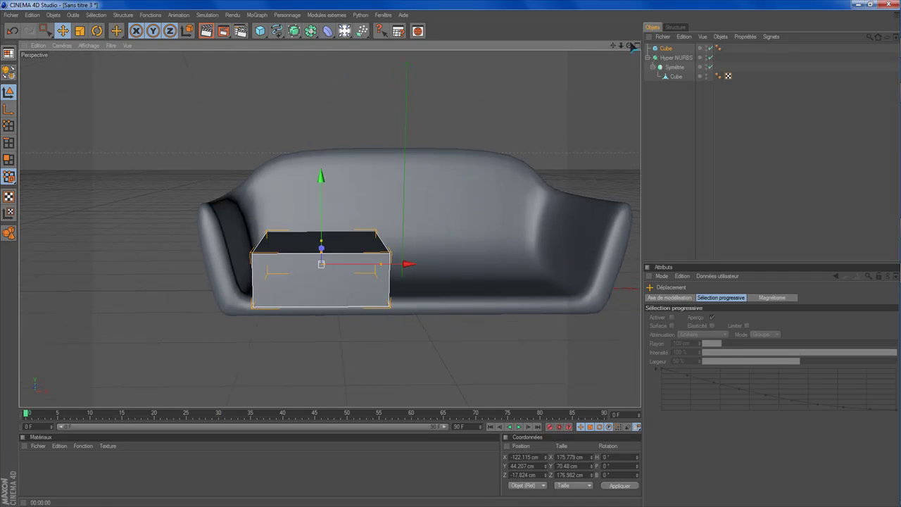
pyautogui.keyDown('alt'); pyautogui.moveTo(492, 323); pyautogui.dragTo(496, 328, button='middle'); pyautogui.keyUp('alt')
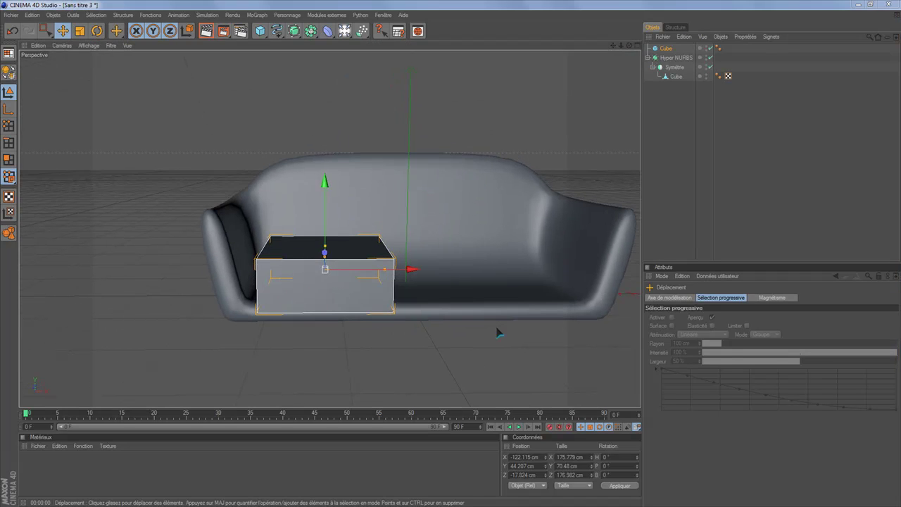
pyautogui.keyDown('alt'); pyautogui.moveTo(496, 332); pyautogui.dragTo(556, 98); pyautogui.keyUp('alt')
pyautogui.moveTo(411, 267); pyautogui.dragTo(399, 267)
pyautogui.moveTo(629, 46)
pyautogui.mouseDown()
pyautogui.moveTo(605, 49)
pyautogui.moveTo(630, 50)
pyautogui.mouseUp()
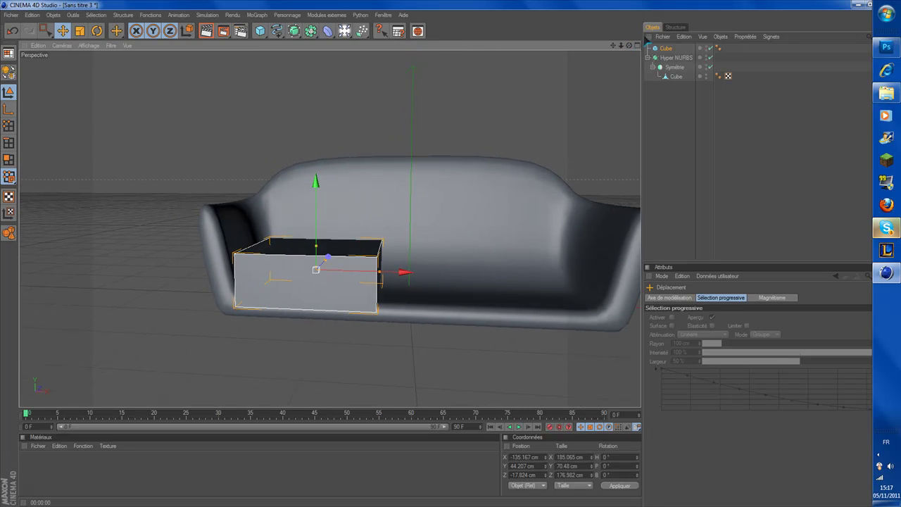
# Duplicate the cushion block twice and line the copies up beside it along the seat, the first at about X 55 cm.
pyautogui.hotkey('ctrl', 'v')
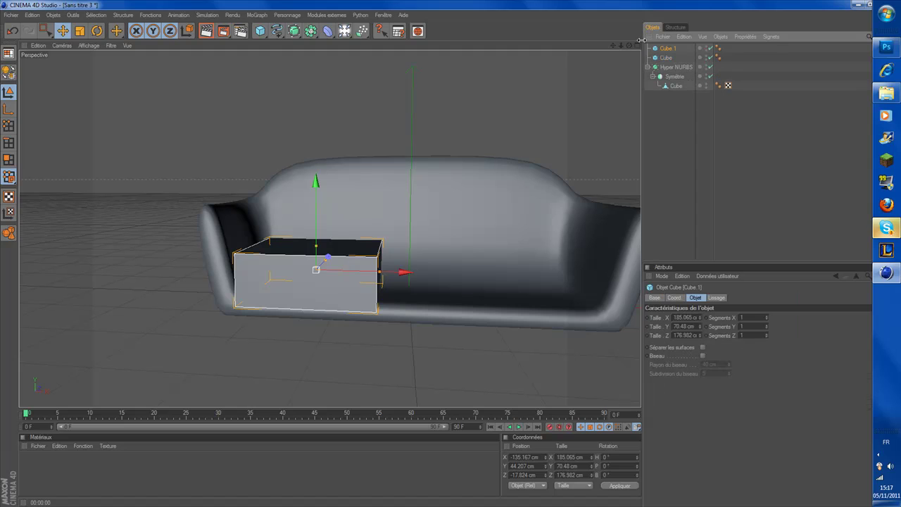
pyautogui.moveTo(403, 271); pyautogui.dragTo(539, 275)
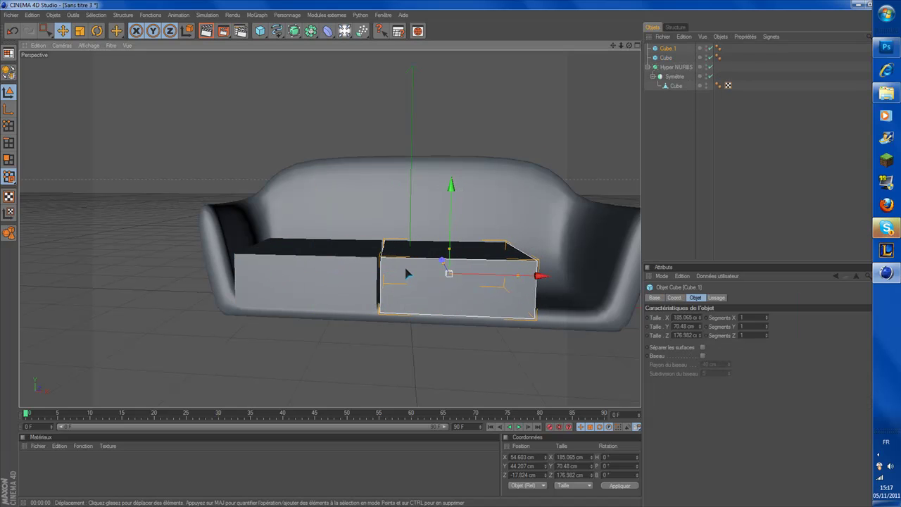
pyautogui.hotkey('ctrl', 'v')
pyautogui.moveTo(406, 273); pyautogui.dragTo(529, 281)
# Narrow the left cushion block to about 154 cm and shift it toward the left armrest to about X -151 cm.
pyautogui.click(347, 264)
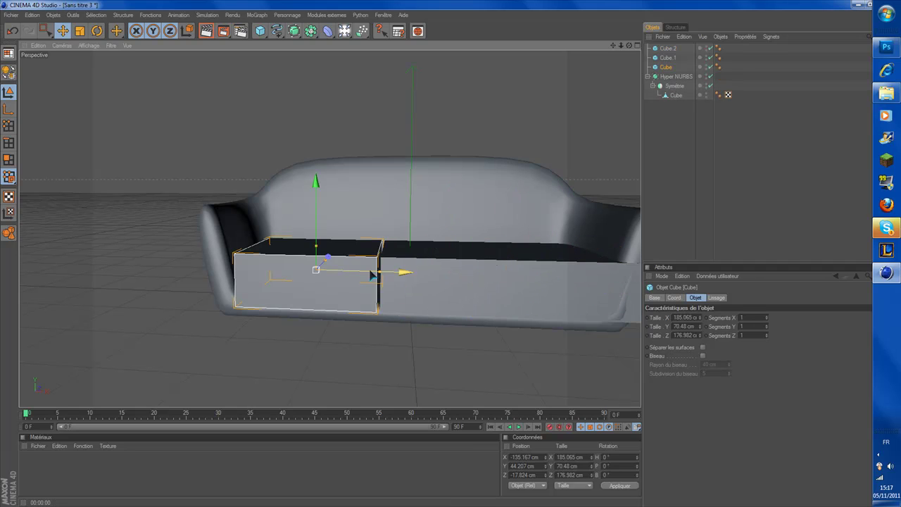
pyautogui.moveTo(380, 273); pyautogui.dragTo(376, 272)
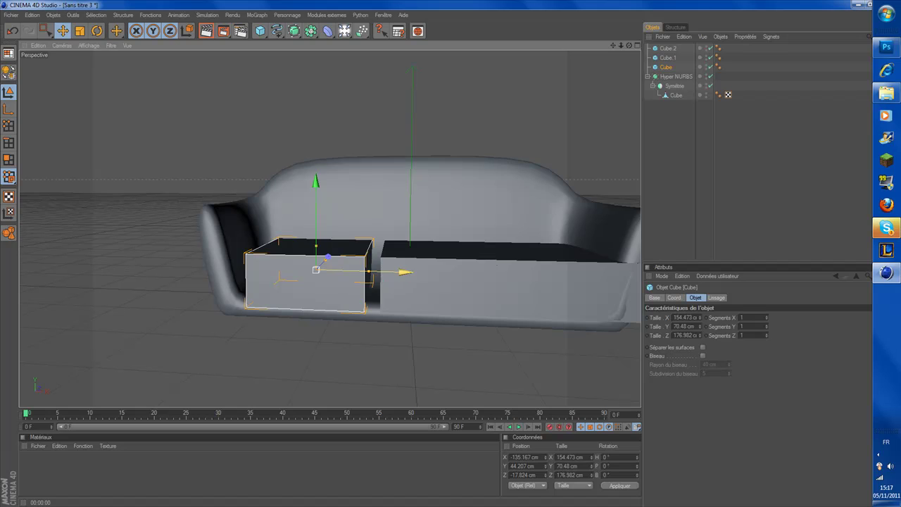
pyautogui.moveTo(403, 275); pyautogui.dragTo(393, 274)
# Narrow the middle cushion block to about 161 cm and move it next to the left one at about X 12 cm.
pyautogui.moveTo(629, 46)
pyautogui.mouseDown()
pyautogui.moveTo(644, 31)
pyautogui.moveTo(690, 21)
pyautogui.moveTo(630, 37)
pyautogui.mouseUp()
pyautogui.click(427, 247)
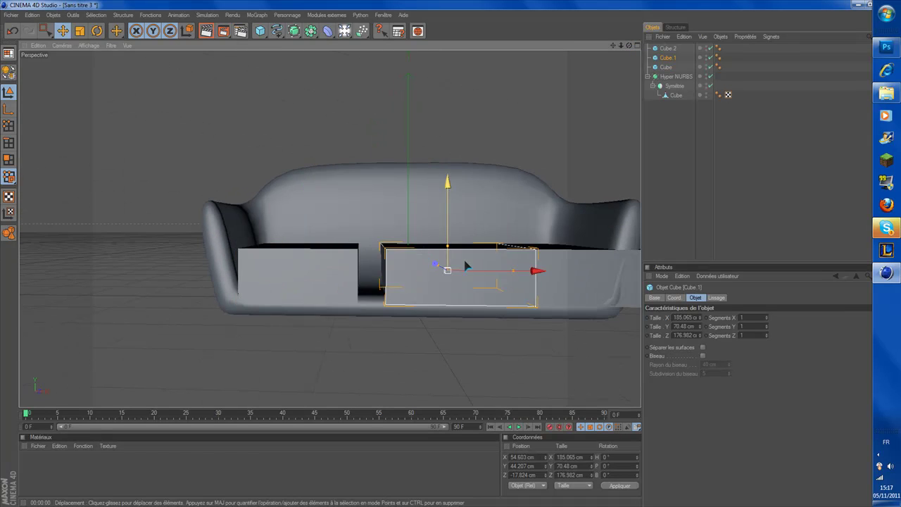
pyautogui.moveTo(535, 271); pyautogui.dragTo(505, 271)
# Narrow the right cushion block to about 138 cm and move it against the middle one at about X 165 cm.
pyautogui.click(537, 274)
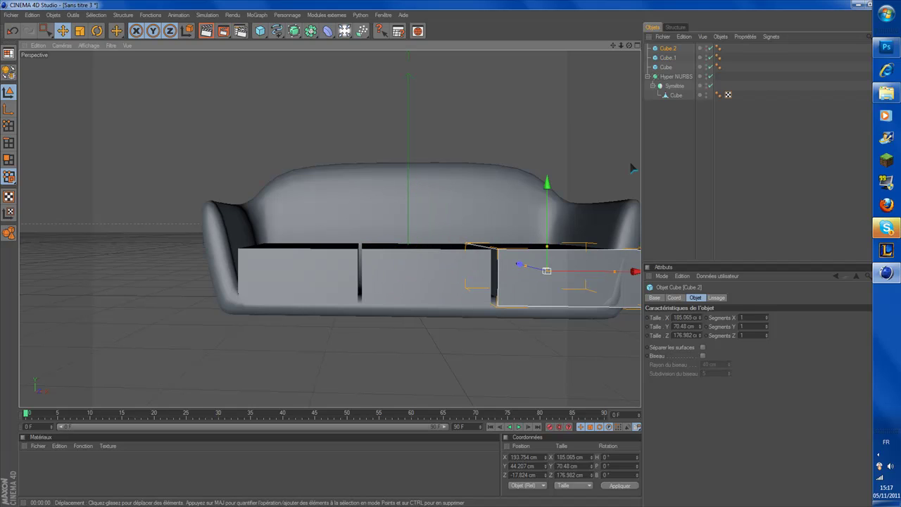
pyautogui.moveTo(613, 45); pyautogui.dragTo(524, 60)
pyautogui.moveTo(556, 287); pyautogui.dragTo(503, 287)
# Render the view from an angle to check how the three cushion blocks fit in the sofa.
pyautogui.moveTo(629, 45); pyautogui.dragTo(763, 43)
pyautogui.scroll(-2, 589, 91)
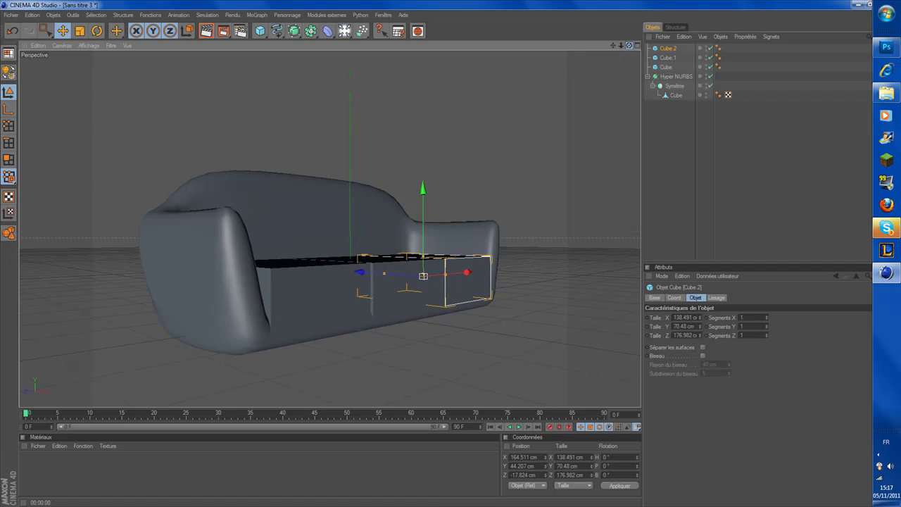
pyautogui.moveTo(630, 46); pyautogui.dragTo(634, 64)
pyautogui.click(206, 31)
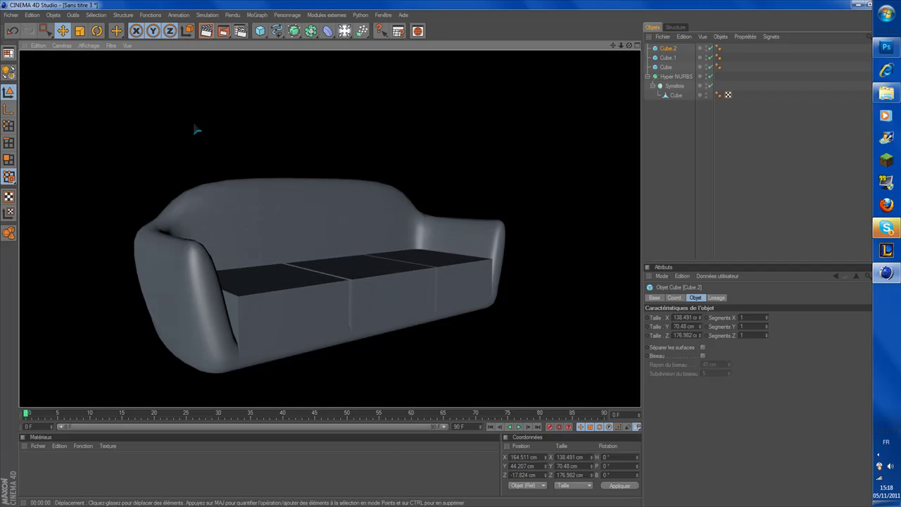
pyautogui.scroll(3, 389, 130)
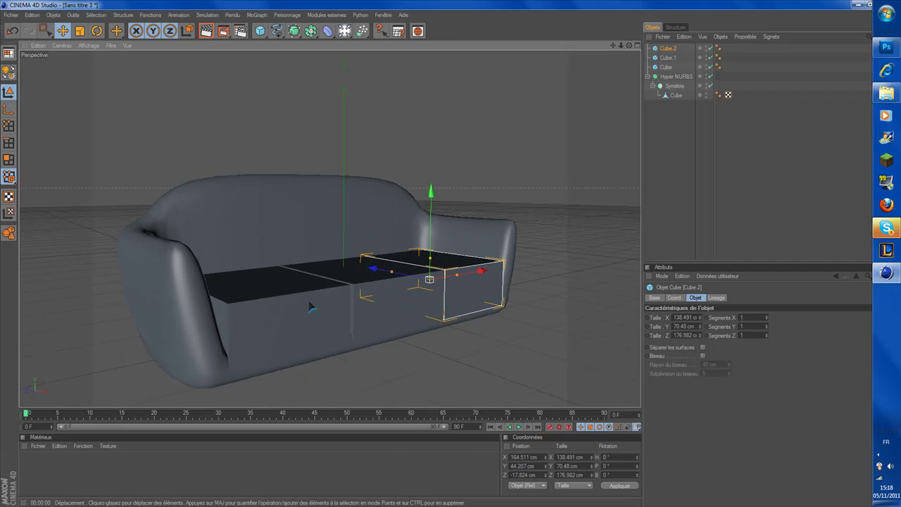
# Add three new Hyper NURBS objects for the three cushion blocks.
pyautogui.click(295, 32)
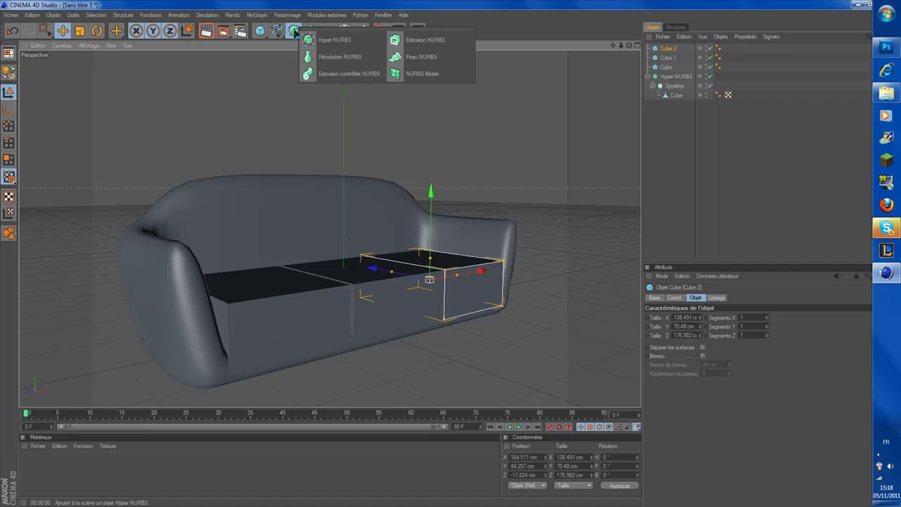
pyautogui.click(321, 39)
pyautogui.click(294, 31)
pyautogui.click(327, 41)
pyautogui.click(294, 32)
pyautogui.click(323, 41)
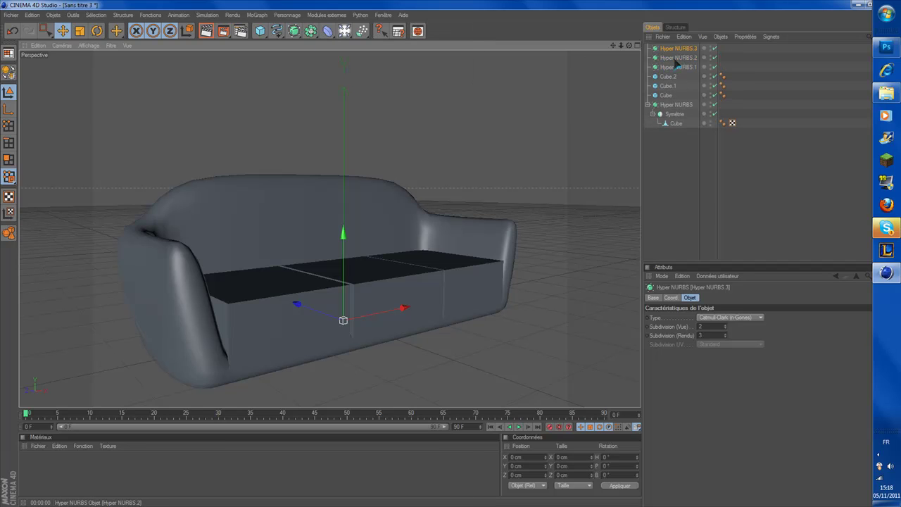
# Nest each of the three cushion cubes under its own new Hyper NURBS.
pyautogui.moveTo(669, 77)
pyautogui.mouseDown()
pyautogui.moveTo(692, 50)
pyautogui.moveTo(675, 86)
pyautogui.mouseUp()
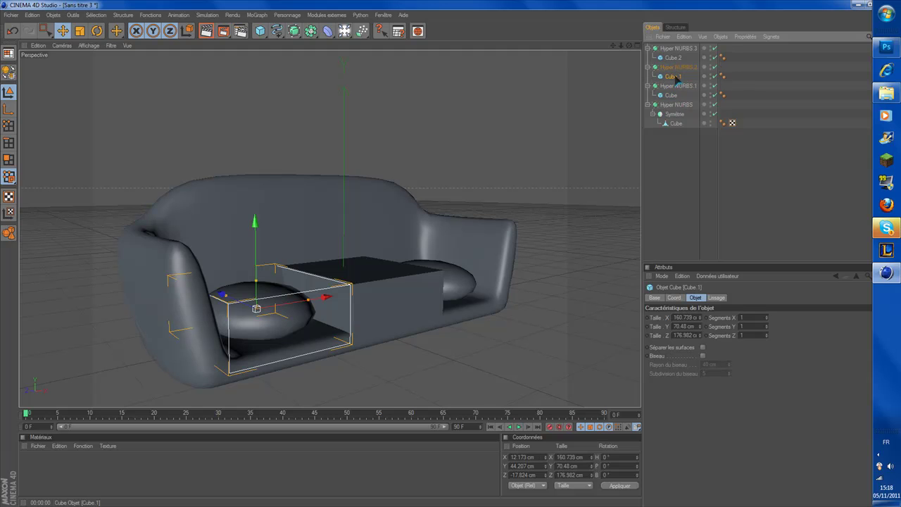
pyautogui.moveTo(676, 77); pyautogui.dragTo(676, 76)
pyautogui.scroll(1, 434, 156)
pyautogui.moveTo(629, 45); pyautogui.dragTo(653, 16)
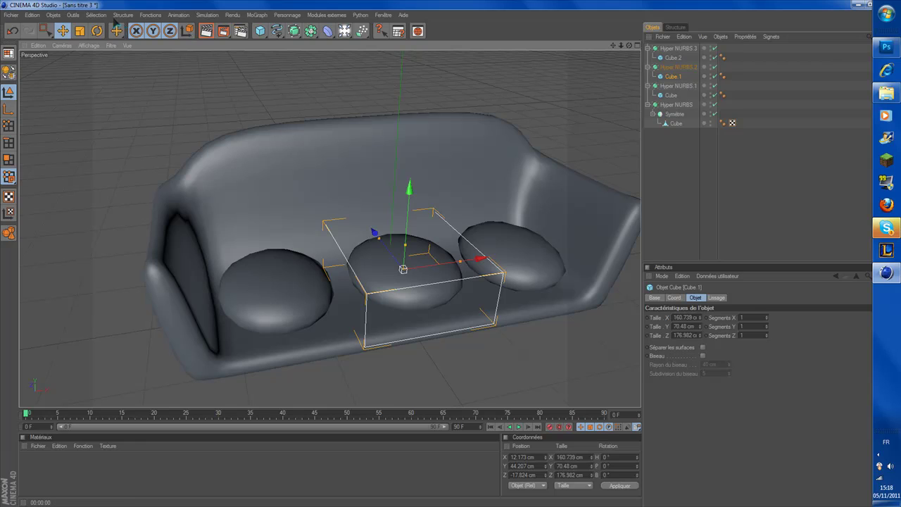
# Convert the three cushion cubes, Cube 2, Cube 1 and Cube, into editable polygon objects.
pyautogui.click(673, 58)
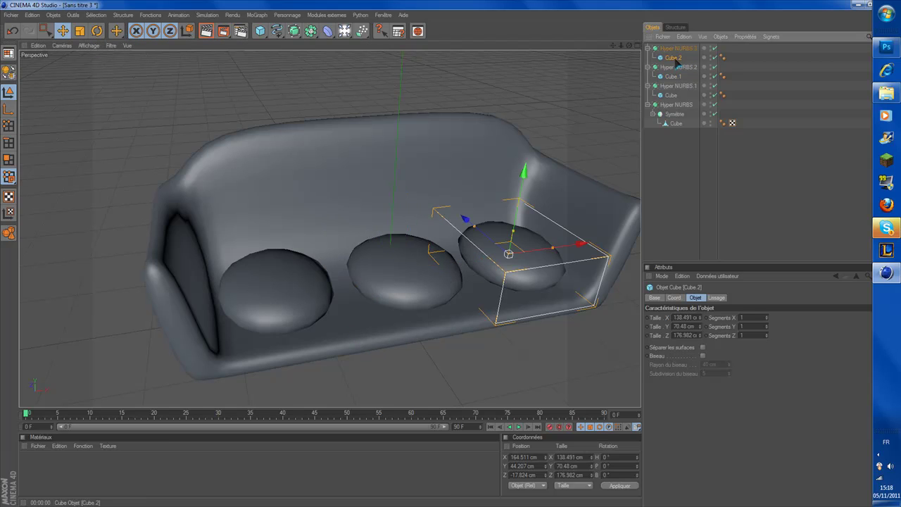
pyautogui.press('c')
pyautogui.click(674, 76)
pyautogui.press('c')
pyautogui.click(670, 95)
pyautogui.press('c')
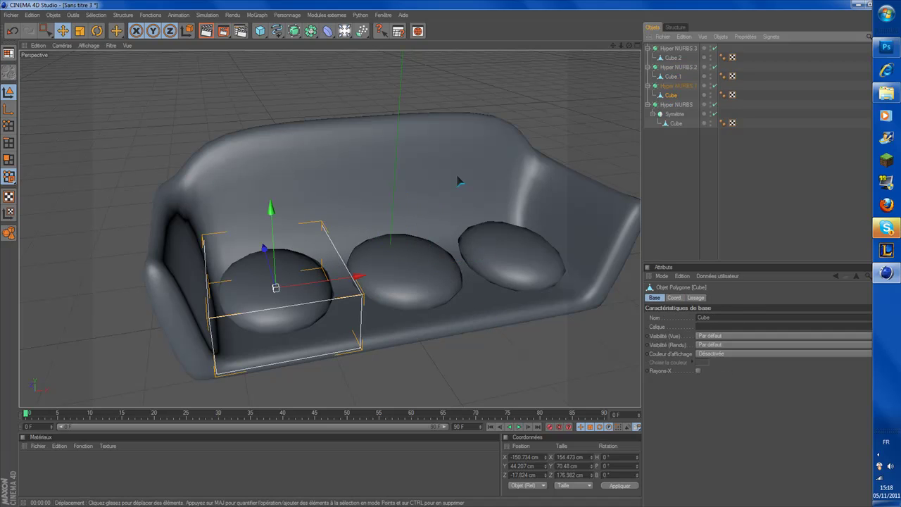
# In polygon mode, sharpen the left cushion with Knife loop cuts near its side, front and back edges.
pyautogui.scroll(-1, 449, 174)
pyautogui.moveTo(629, 47); pyautogui.dragTo(629, 28)
pyautogui.scroll(1, 569, 109)
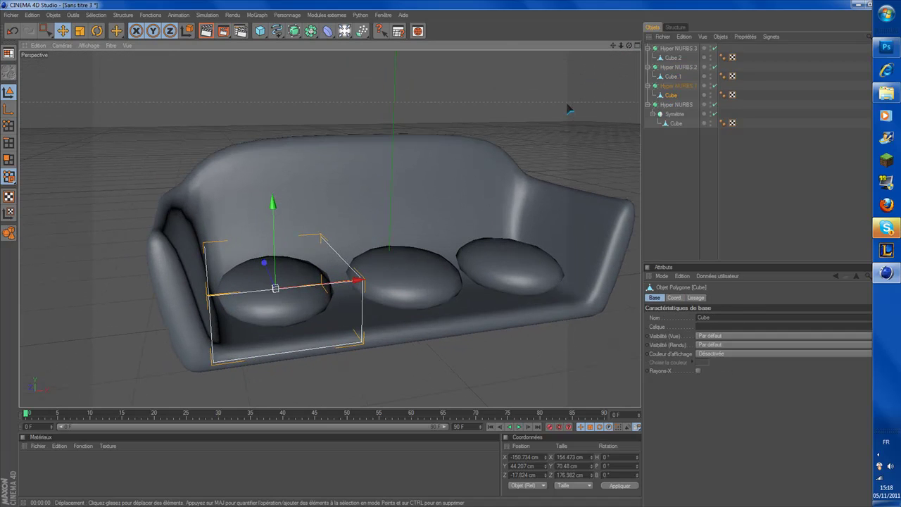
pyautogui.click(129, 15)
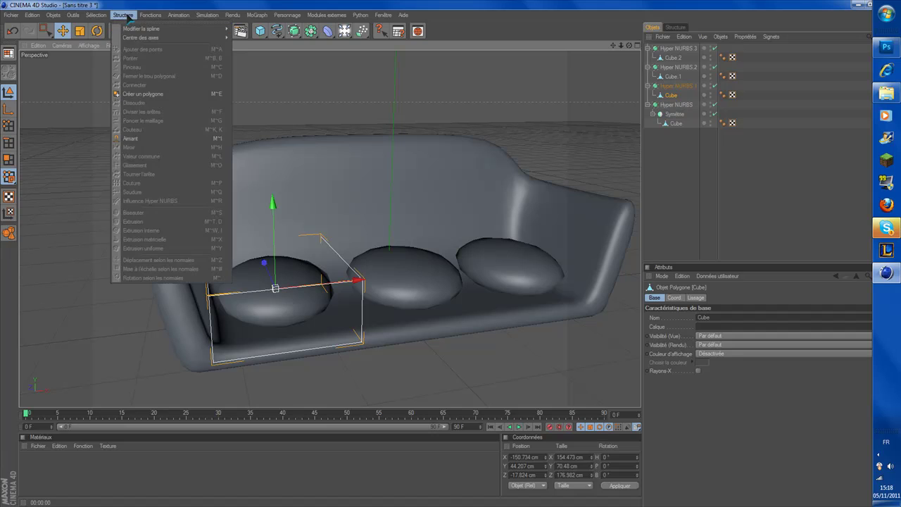
pyautogui.moveTo(96, 16)
pyautogui.click(11, 162)
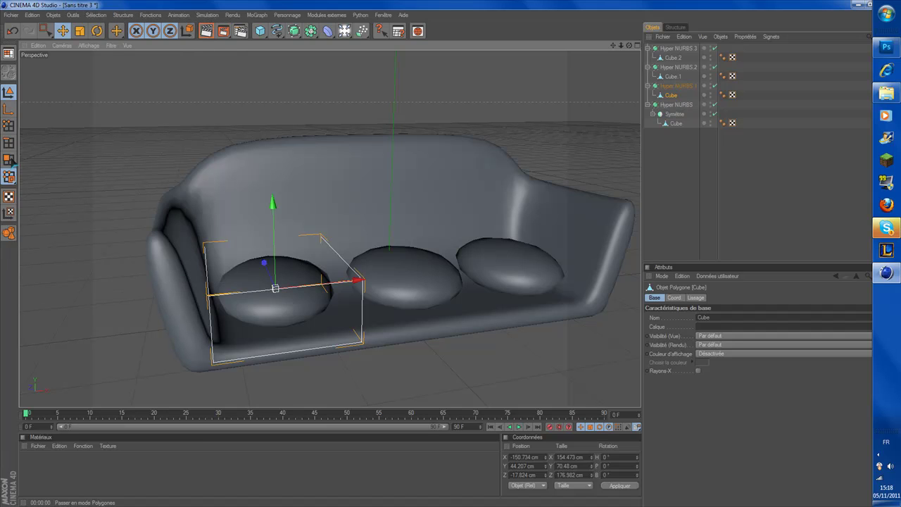
pyautogui.click(10, 162)
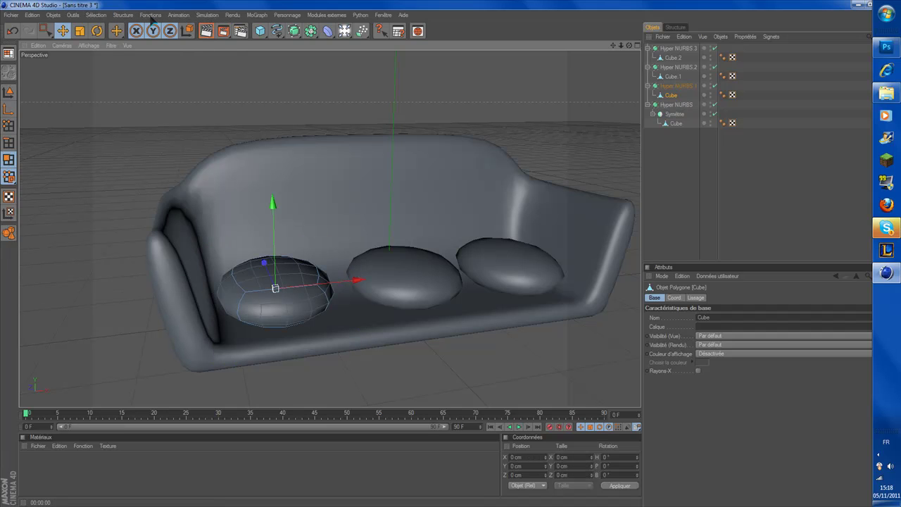
pyautogui.click(128, 15)
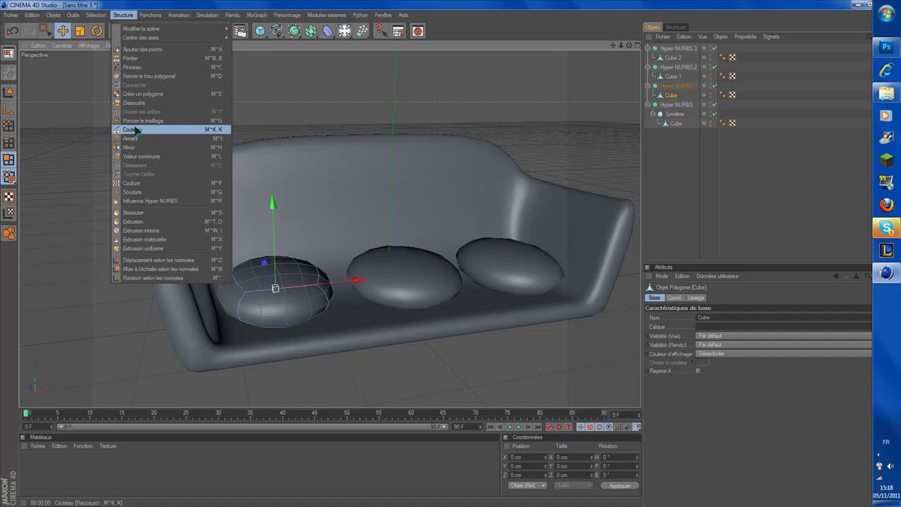
pyautogui.click(134, 128)
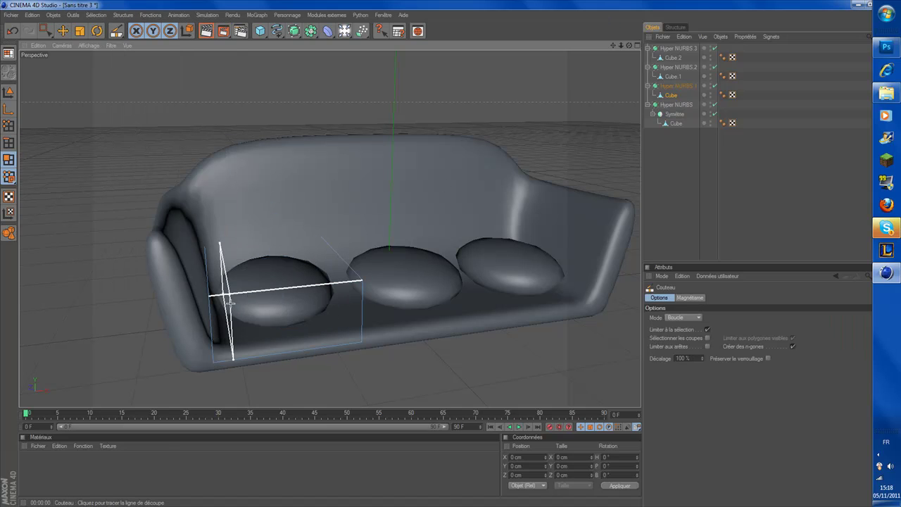
pyautogui.click(313, 292)
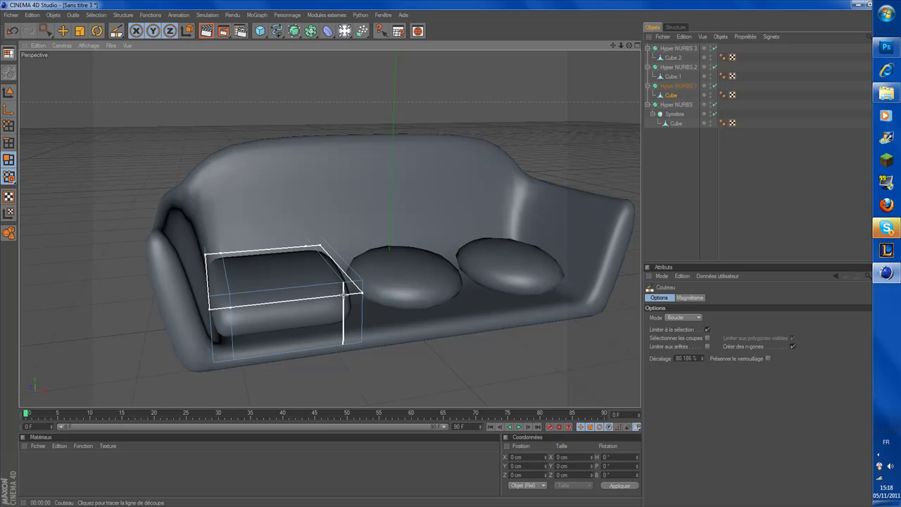
pyautogui.moveTo(628, 45); pyautogui.dragTo(584, 53)
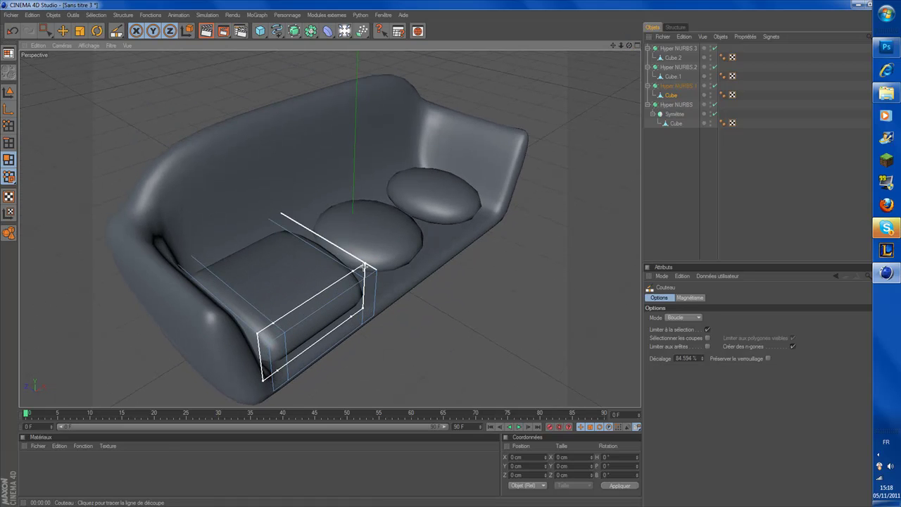
pyautogui.click(289, 218)
# Try a horizontal Knife loop cut around the left cushion's sides and undo it.
pyautogui.moveTo(627, 46); pyautogui.dragTo(543, 94)
pyautogui.click(346, 306)
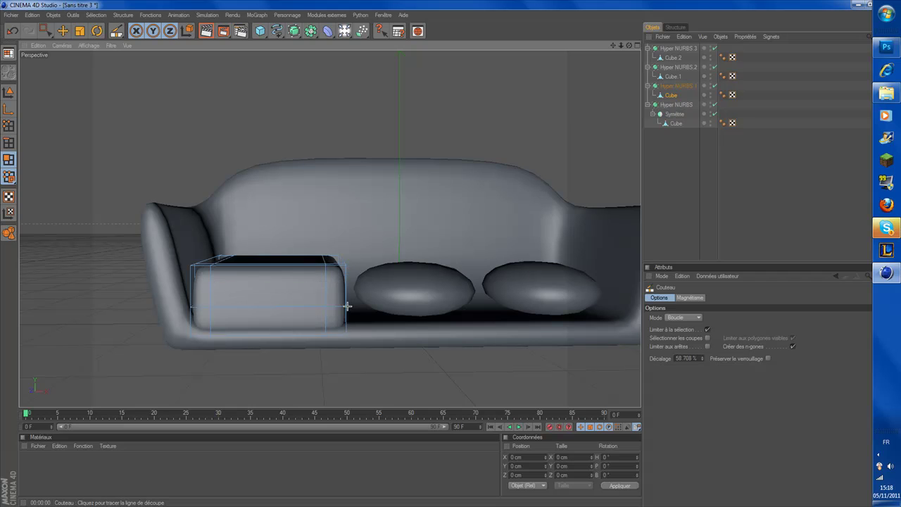
pyautogui.click(12, 30)
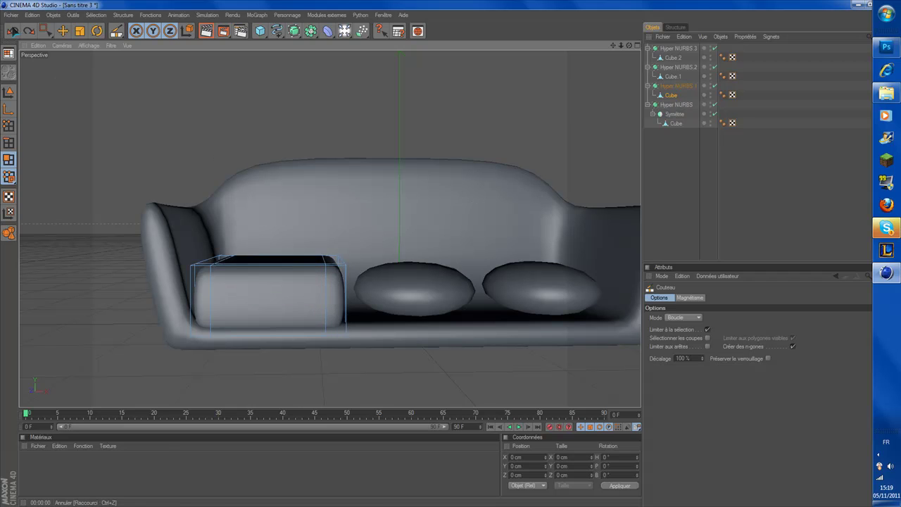
# Sharpen the middle cushion, Cube 1, with Knife loop cuts near its right, left, back and front edges.
pyautogui.moveTo(629, 46)
pyautogui.mouseDown()
pyautogui.moveTo(679, 46)
pyautogui.moveTo(679, 81)
pyautogui.moveTo(623, 50)
pyautogui.mouseUp()
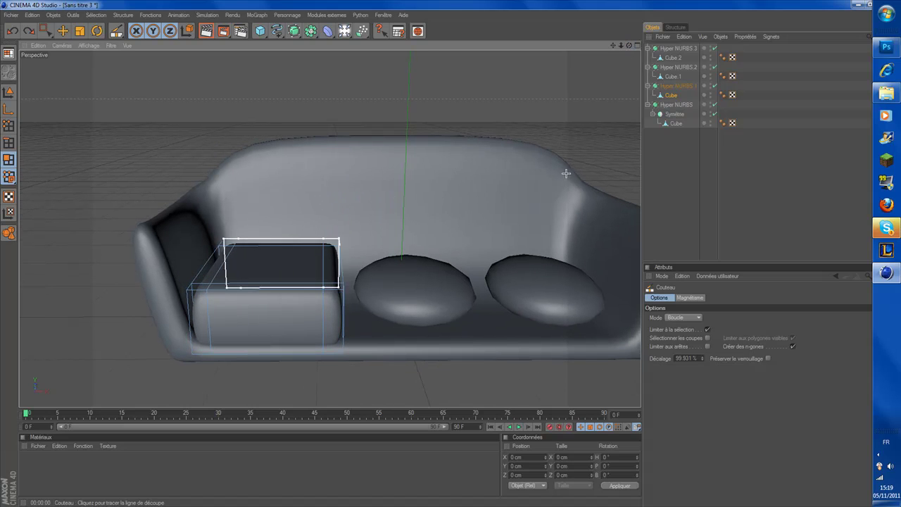
pyautogui.click(677, 69)
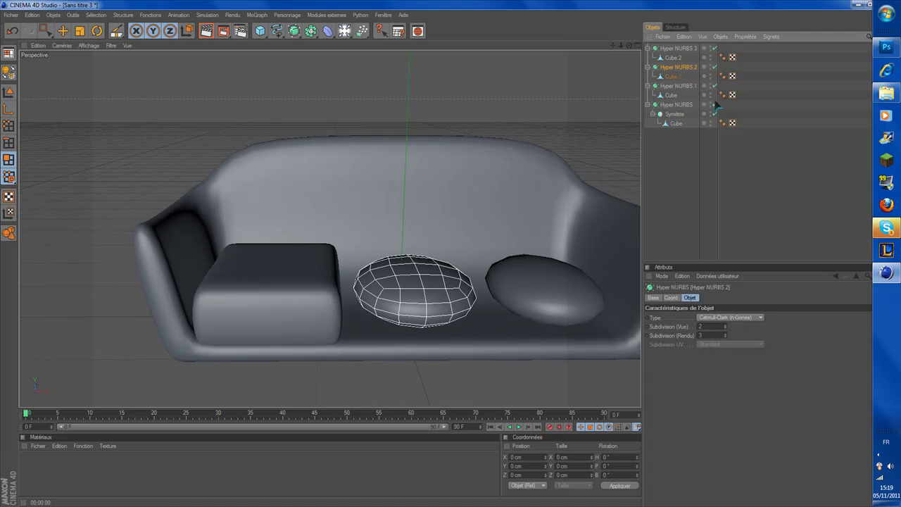
pyautogui.click(674, 76)
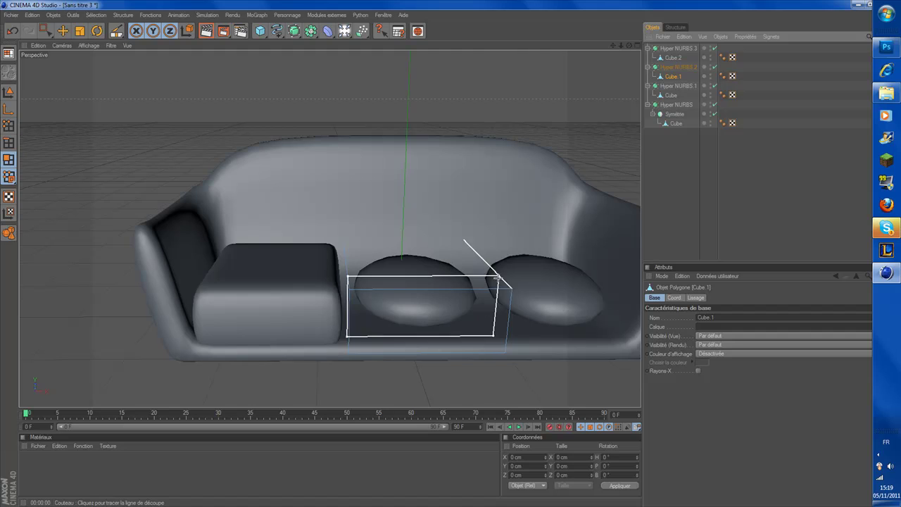
pyautogui.click(489, 290)
pyautogui.click(382, 297)
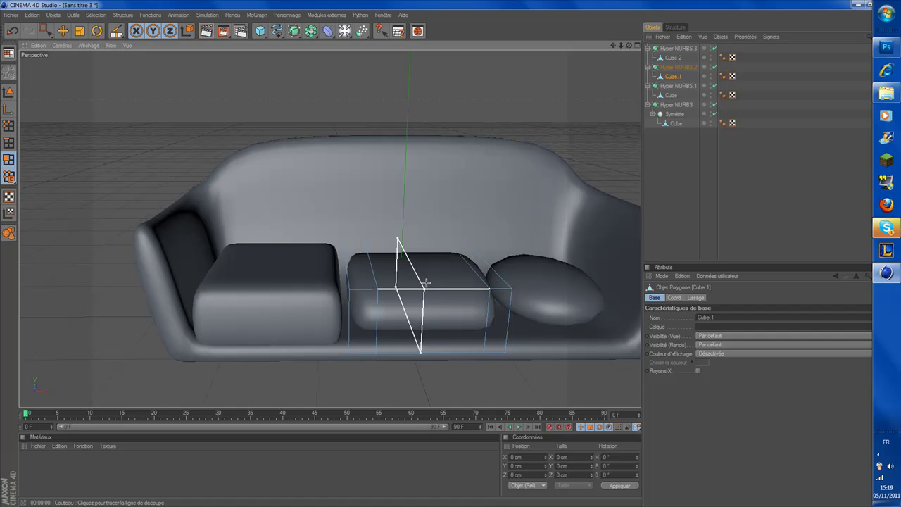
pyautogui.click(447, 248)
pyautogui.click(468, 275)
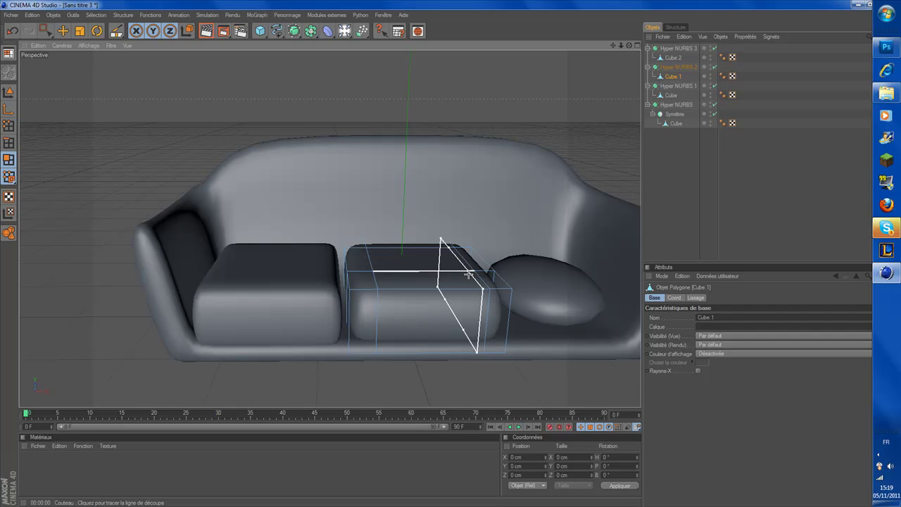
# Sharpen the right cushion, Cube 2, with Knife loop cuts near its side, front and back edges.
pyautogui.moveTo(629, 46); pyautogui.dragTo(543, 56)
pyautogui.click(671, 96)
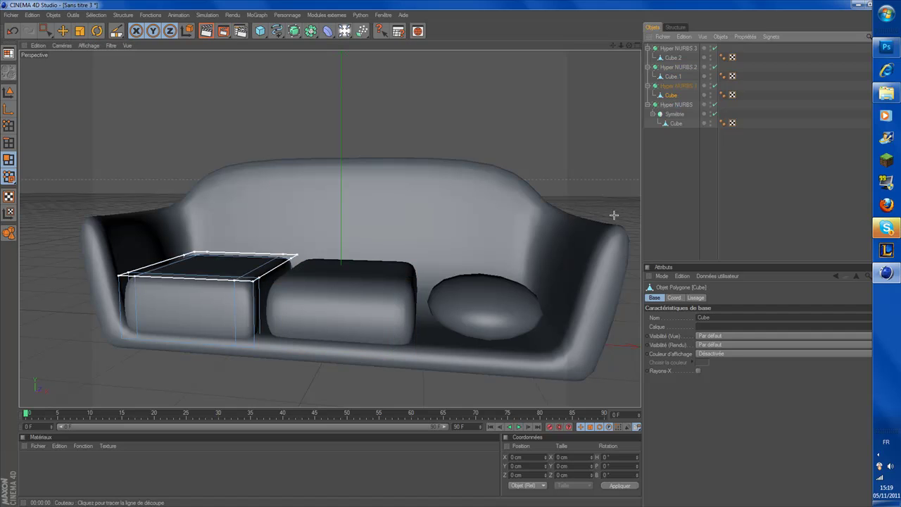
pyautogui.click(672, 57)
pyautogui.moveTo(636, 52); pyautogui.dragTo(575, 139)
pyautogui.press('k')
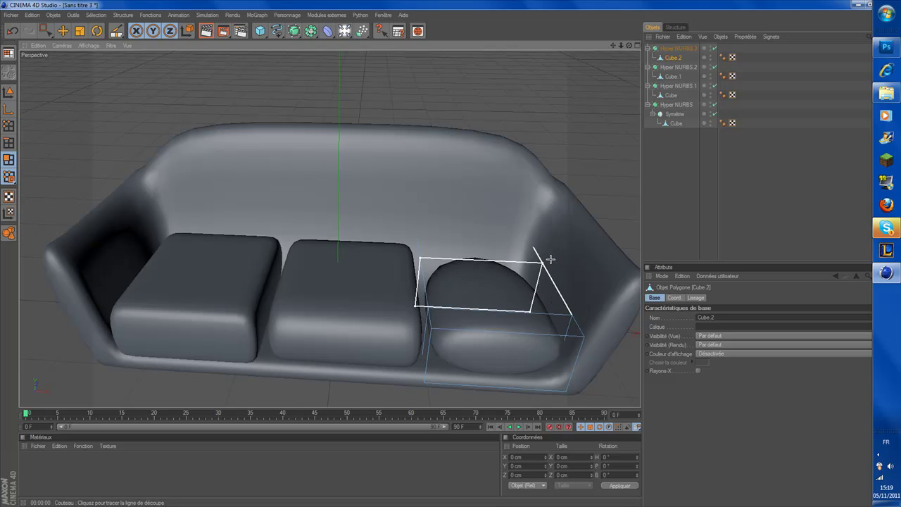
pyautogui.click(556, 332)
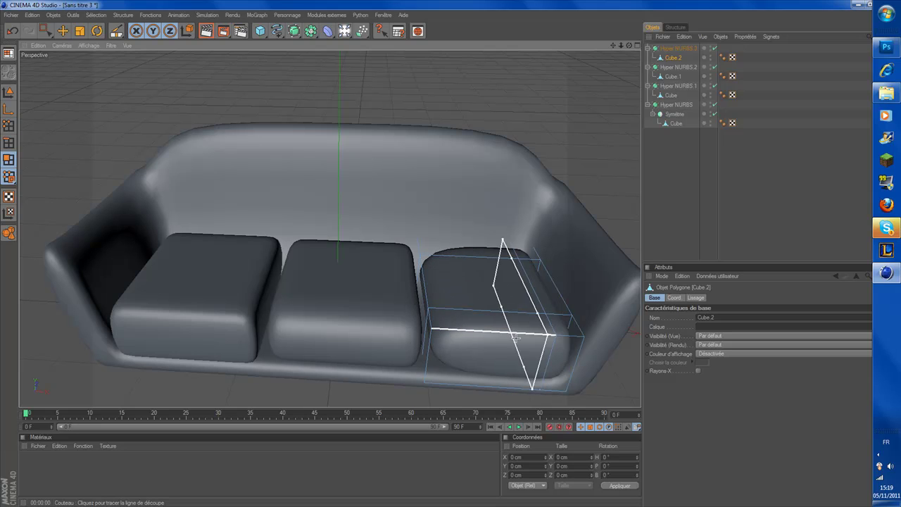
pyautogui.click(463, 330)
pyautogui.moveTo(629, 46)
pyautogui.mouseDown()
pyautogui.moveTo(599, 67)
pyautogui.moveTo(634, 57)
pyautogui.mouseUp()
pyautogui.scroll(-2, 521, 168)
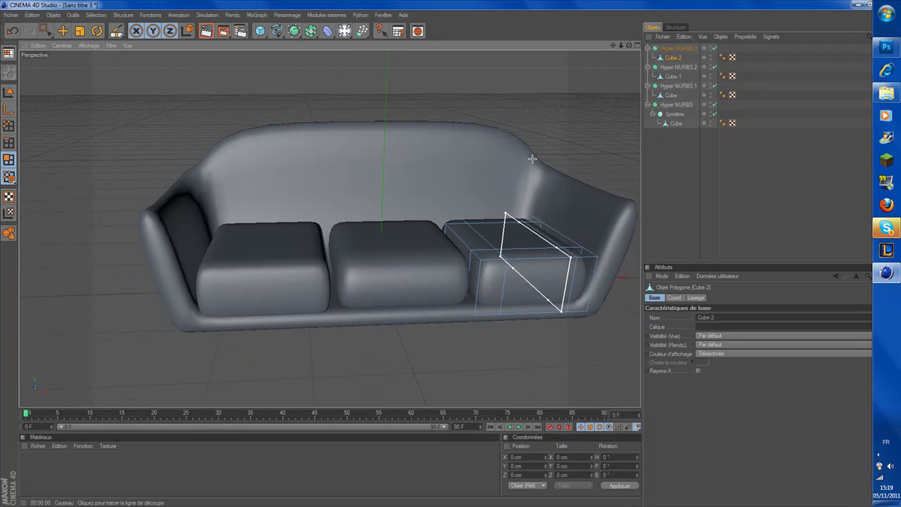
# In model mode, widen the right cushion's Hyper NURBS.3 to about 139.7 cm and shift it about 5.8 cm toward the middle cushion along X.
pyautogui.click(677, 49)
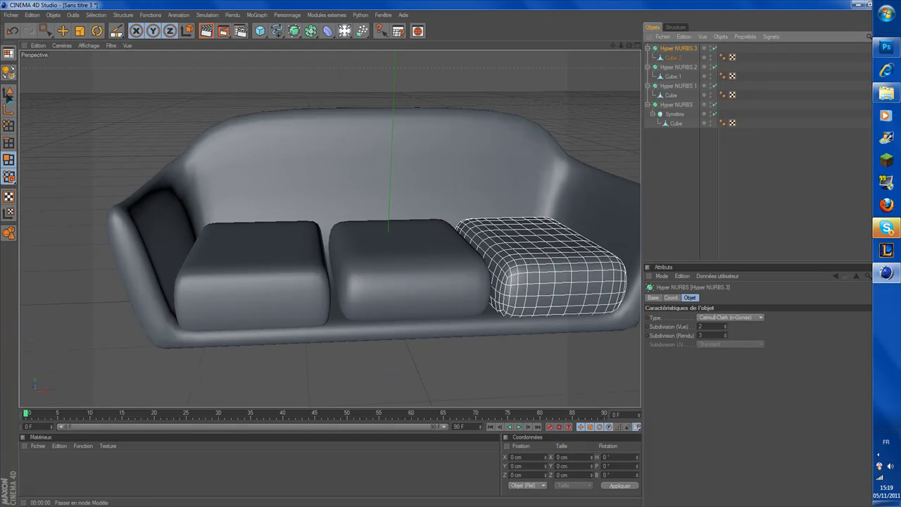
pyautogui.click(9, 92)
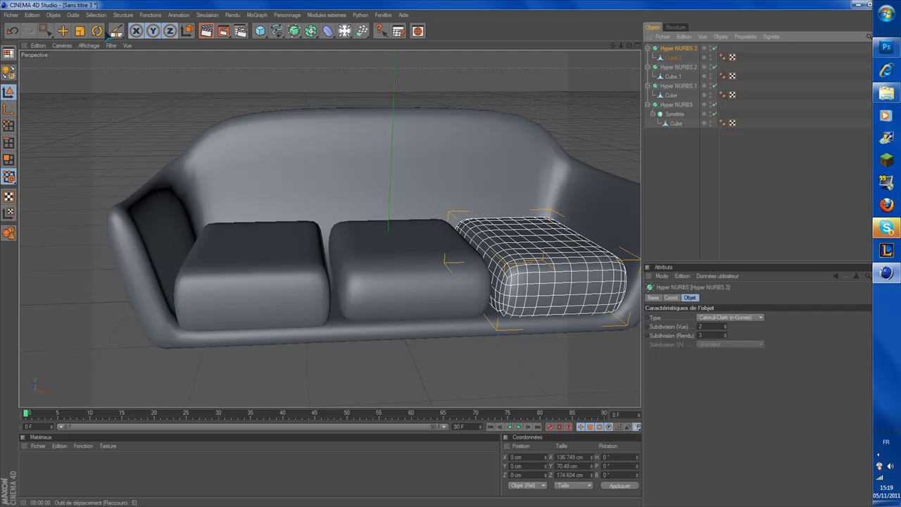
pyautogui.click(63, 31)
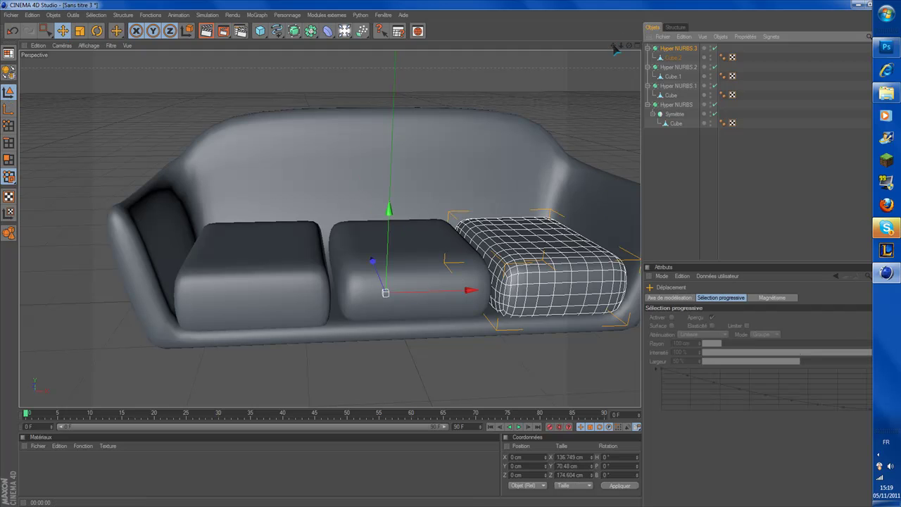
pyautogui.moveTo(613, 46); pyautogui.dragTo(539, 53)
pyautogui.moveTo(628, 46); pyautogui.dragTo(597, 30)
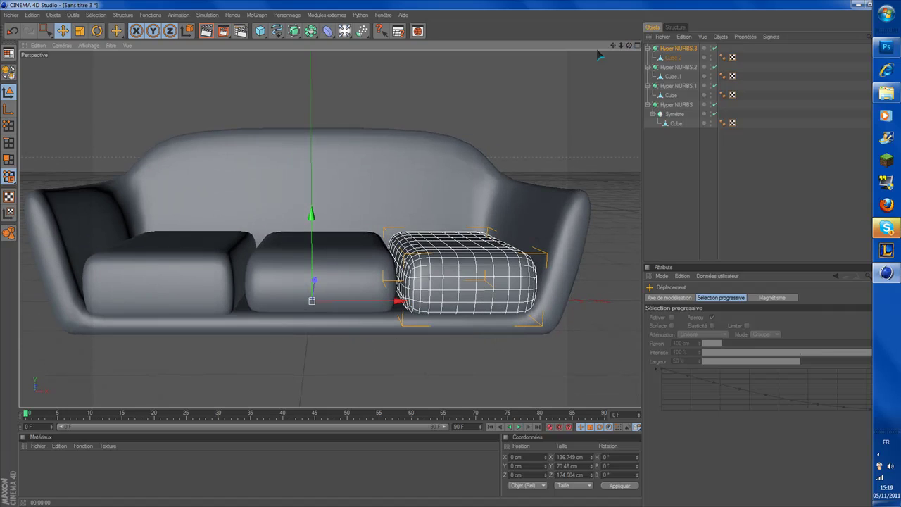
pyautogui.click(80, 30)
pyautogui.moveTo(397, 301); pyautogui.dragTo(394, 301)
pyautogui.press('e')
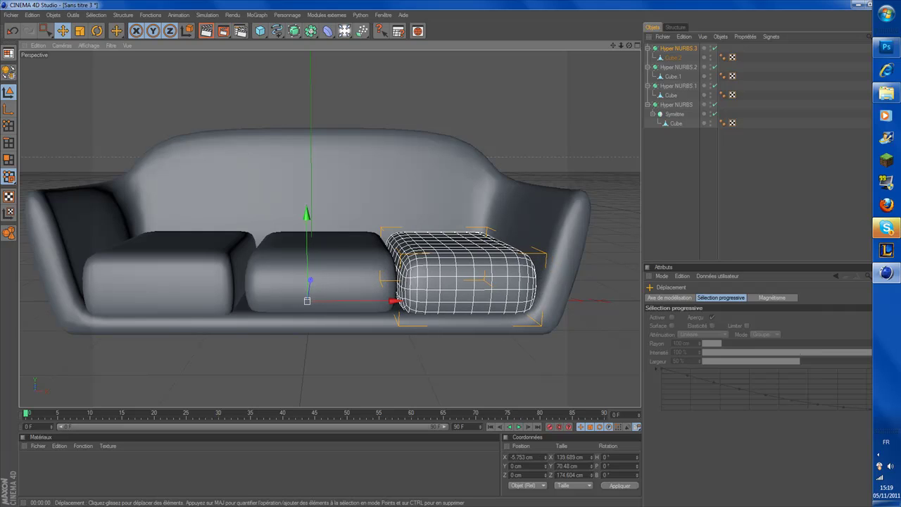
# Scale the middle cushion to about 166.9 cm and the left cushion to about 166.3 cm wide along X.
pyautogui.click(363, 267)
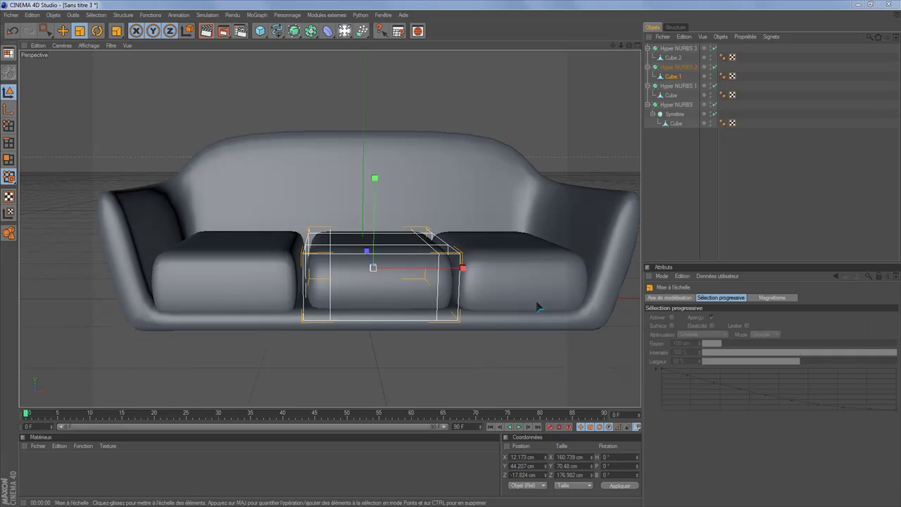
pyautogui.moveTo(462, 266); pyautogui.dragTo(462, 267)
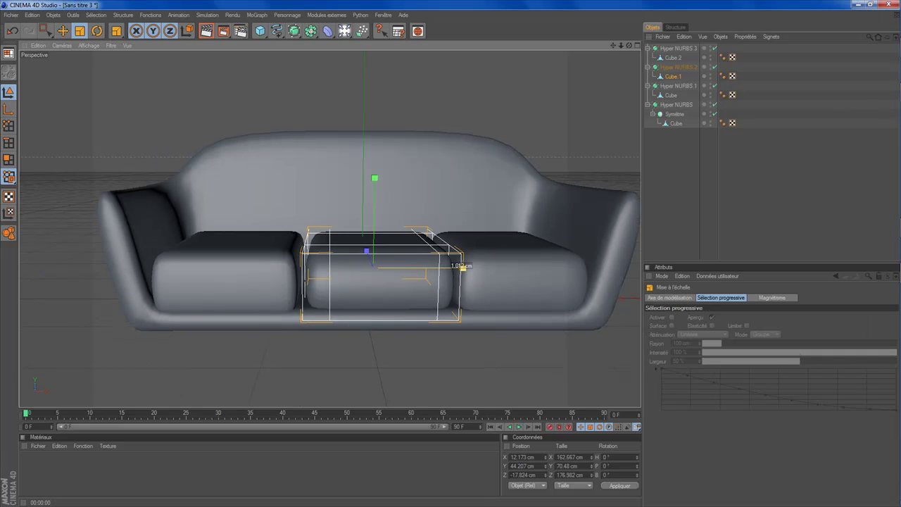
pyautogui.click(233, 268)
pyautogui.moveTo(328, 267); pyautogui.dragTo(332, 267)
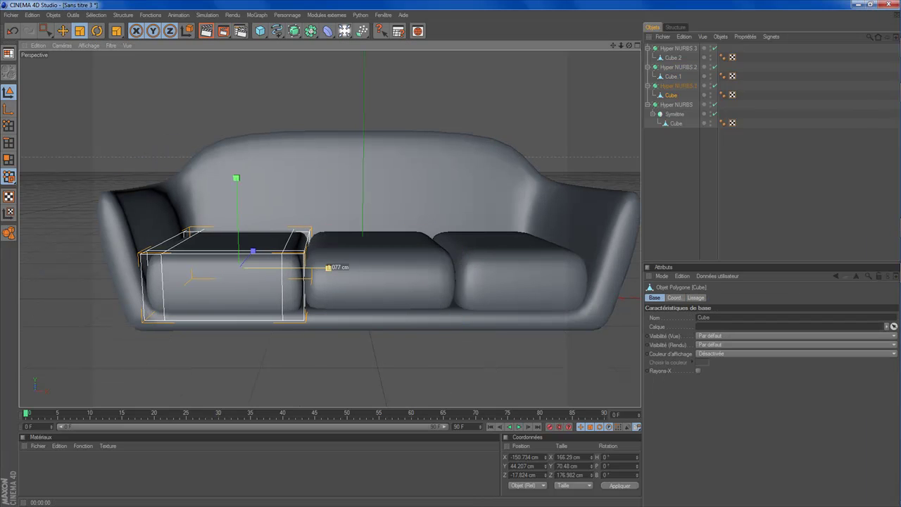
# Render the perspective view from the front left to check the widened cushions.
pyautogui.scroll(-2, 364, 179)
pyautogui.moveTo(629, 45); pyautogui.dragTo(437, 129)
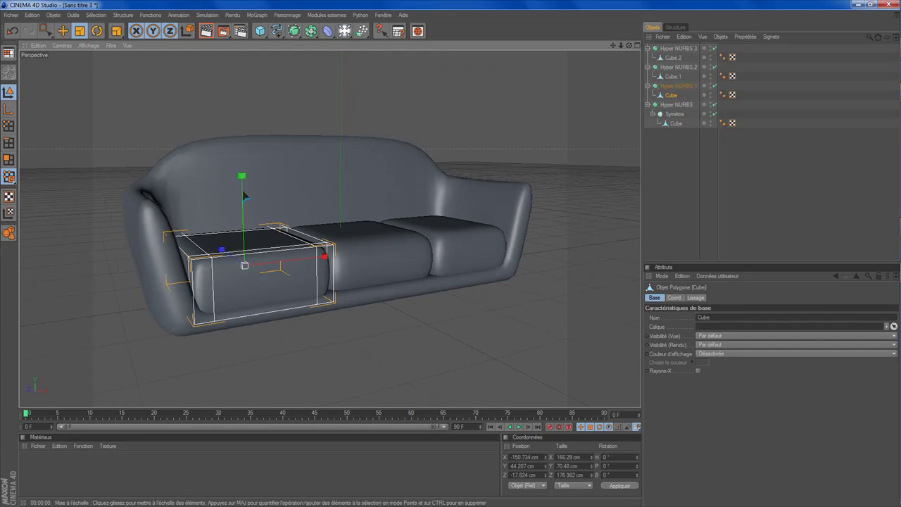
pyautogui.click(207, 31)
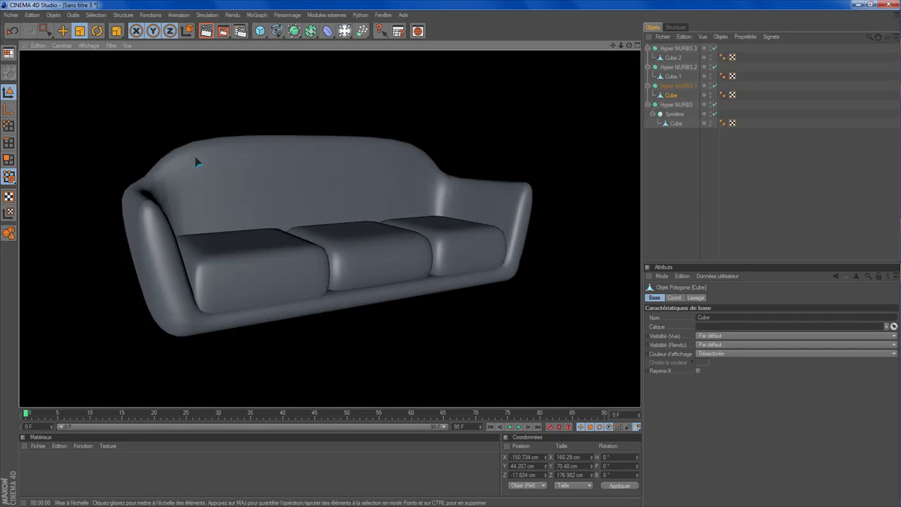
# Scale all three cushions down in height along Y, the right one to about 56.9 cm, and render the view.
pyautogui.scroll(1, 316, 185)
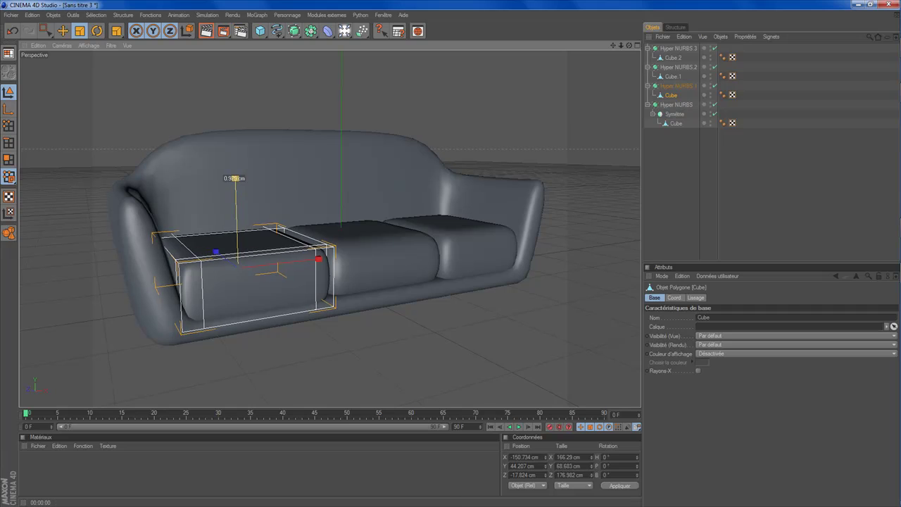
pyautogui.click(349, 267)
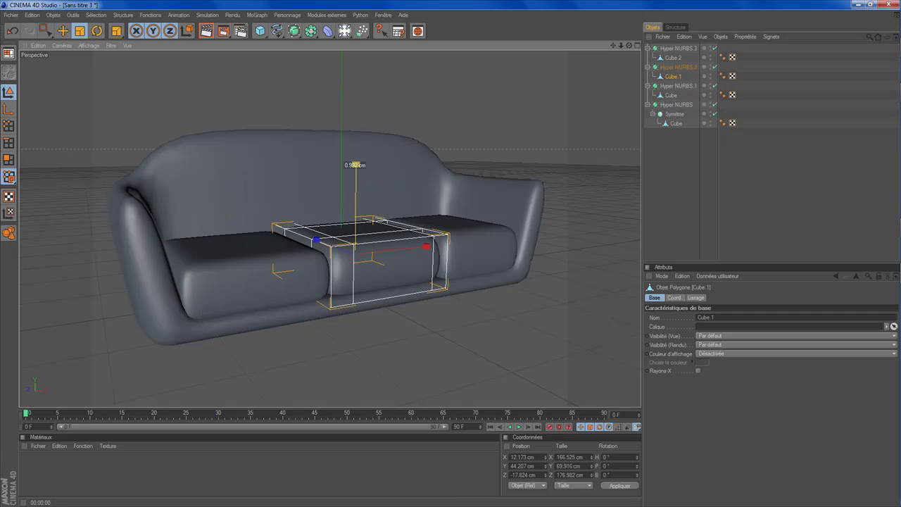
pyautogui.click(465, 247)
pyautogui.moveTo(461, 150); pyautogui.dragTo(455, 155)
pyautogui.scroll(-1, 363, 88)
pyautogui.hotkey('ctrl', 'r')
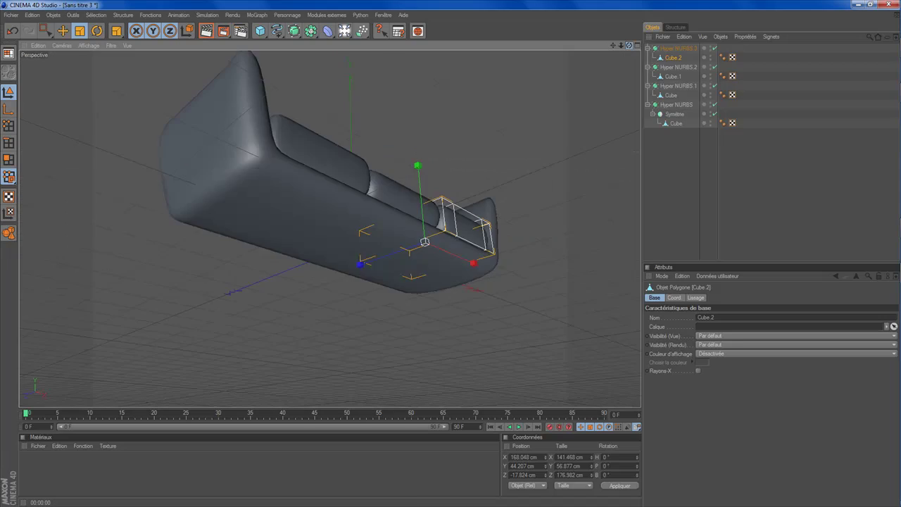
# Render the whole sofa in the perspective view from a slightly raised three-quarter angle.
pyautogui.moveTo(630, 45); pyautogui.dragTo(572, 95)
pyautogui.scroll(-2, 534, 81)
pyautogui.scroll(2, 491, 79)
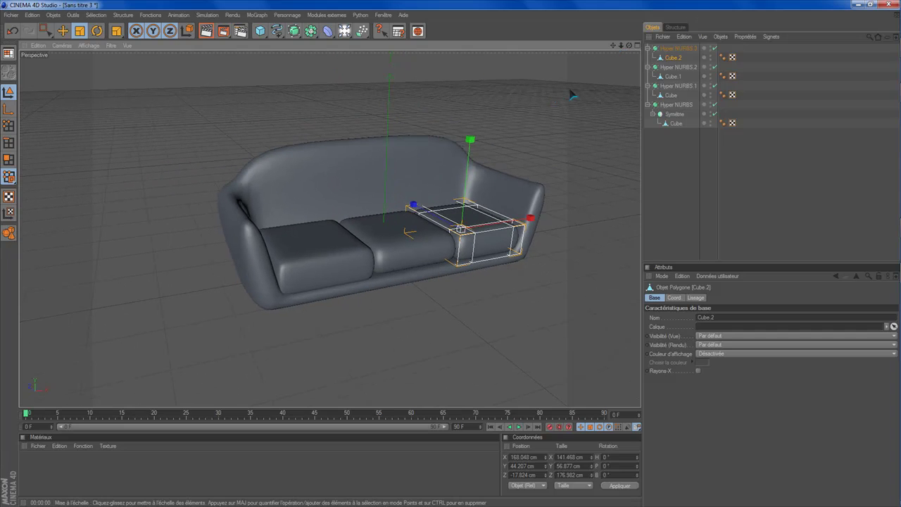
pyautogui.moveTo(622, 48); pyautogui.dragTo(548, 84)
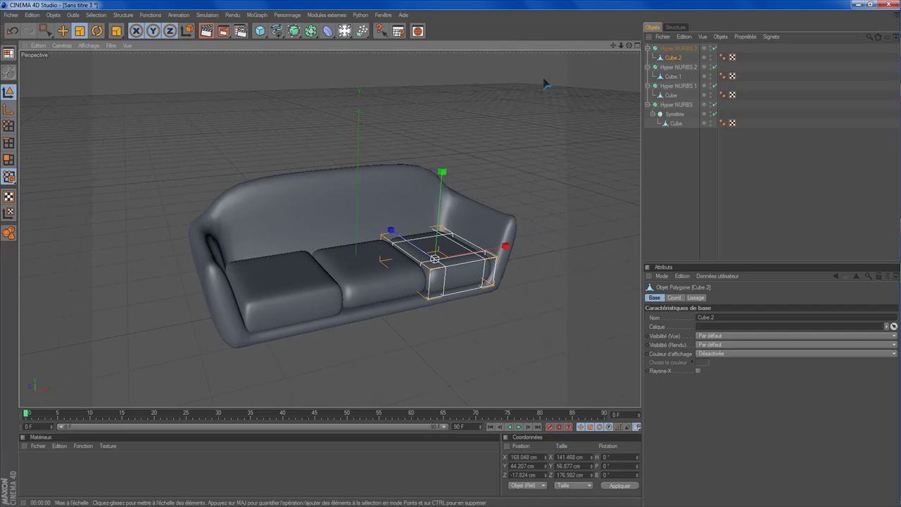
pyautogui.moveTo(630, 47); pyautogui.dragTo(543, 96)
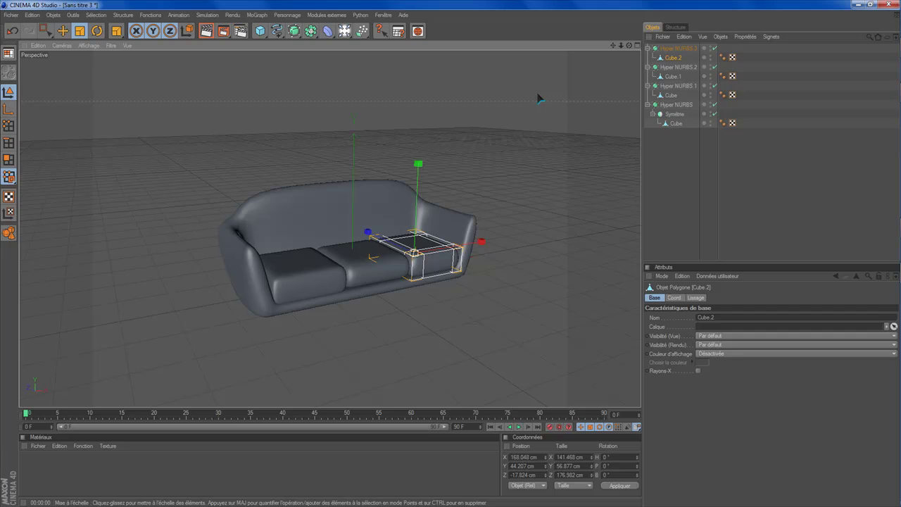
pyautogui.keyDown('alt'); pyautogui.moveTo(427, 206); pyautogui.dragTo(347, 241); pyautogui.keyUp('alt')
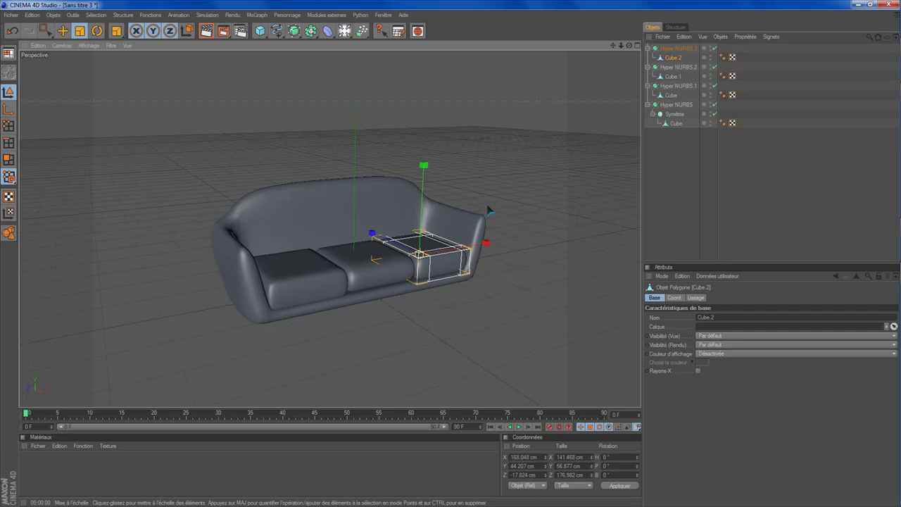
pyautogui.click(207, 31)
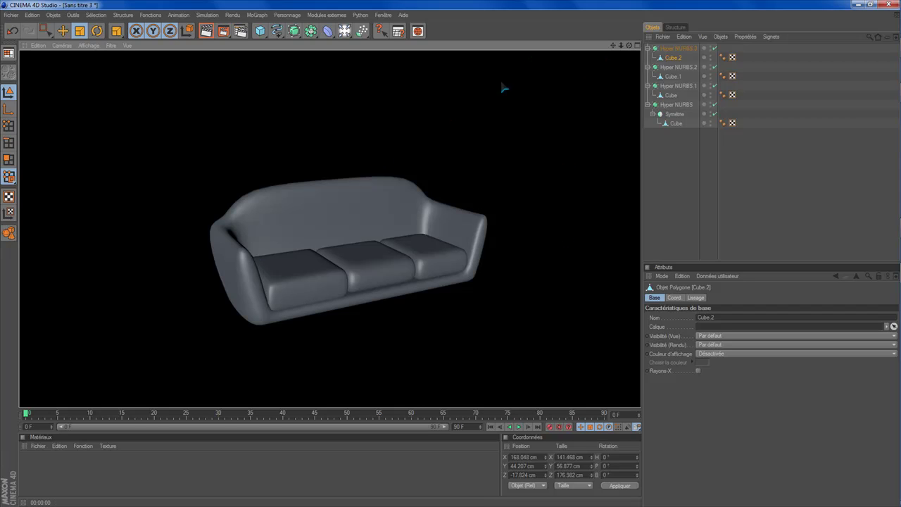
pyautogui.click(449, 138)
# Examine the finished sofa and the fit of its three cushions from several angles and distances.
pyautogui.scroll(1, 503, 230)
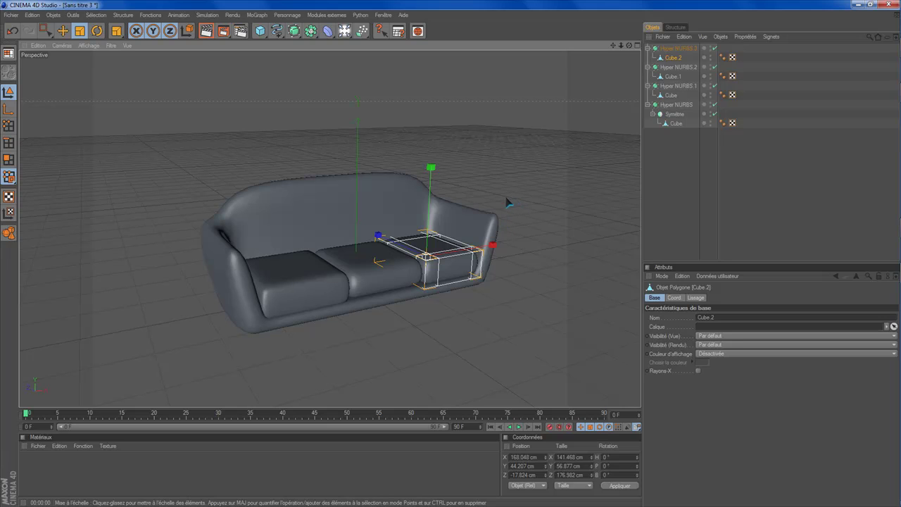
pyautogui.scroll(2, 494, 203)
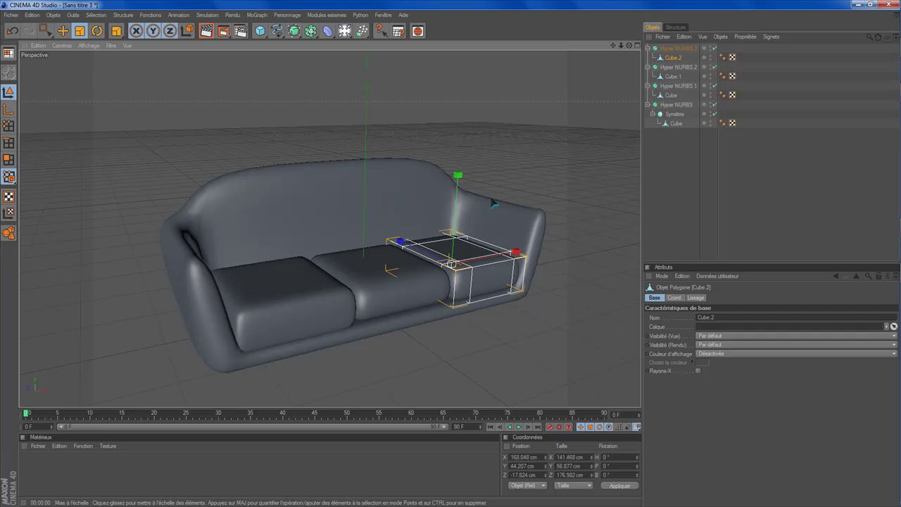
pyautogui.moveTo(631, 47); pyautogui.dragTo(570, 106)
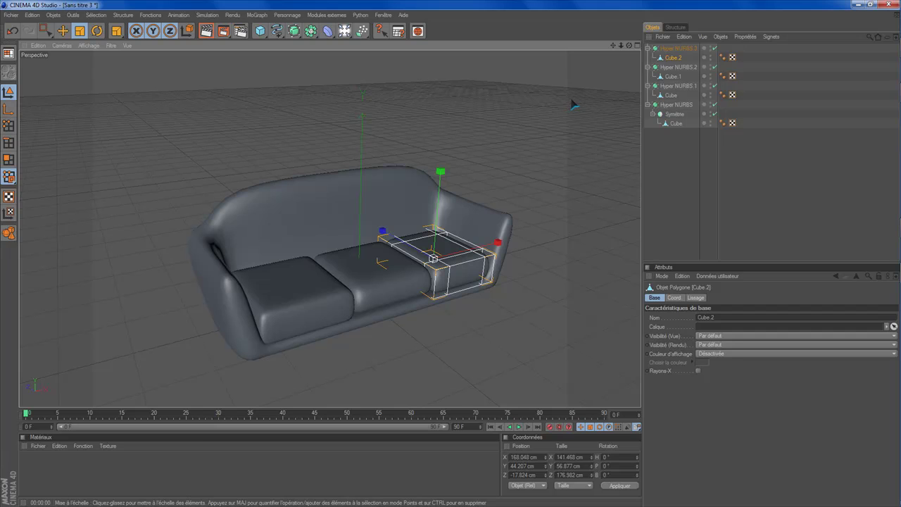
pyautogui.moveTo(574, 111); pyautogui.dragTo(566, 114)
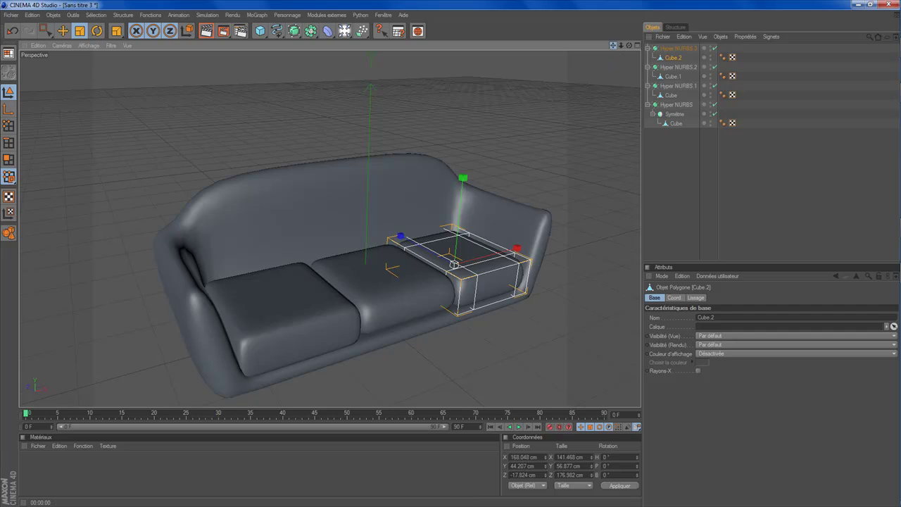
pyautogui.scroll(-2, 609, 60)
pyautogui.scroll(1, 567, 128)
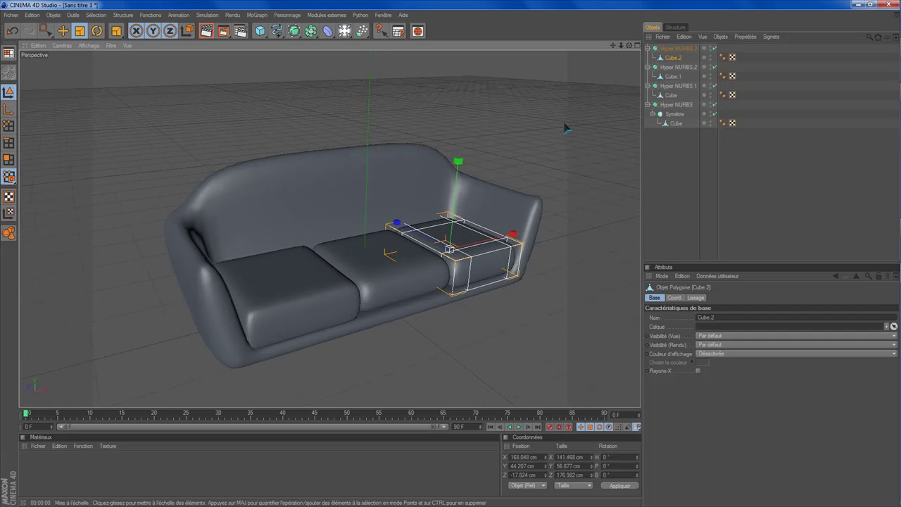
pyautogui.moveTo(613, 45); pyautogui.dragTo(592, 96)
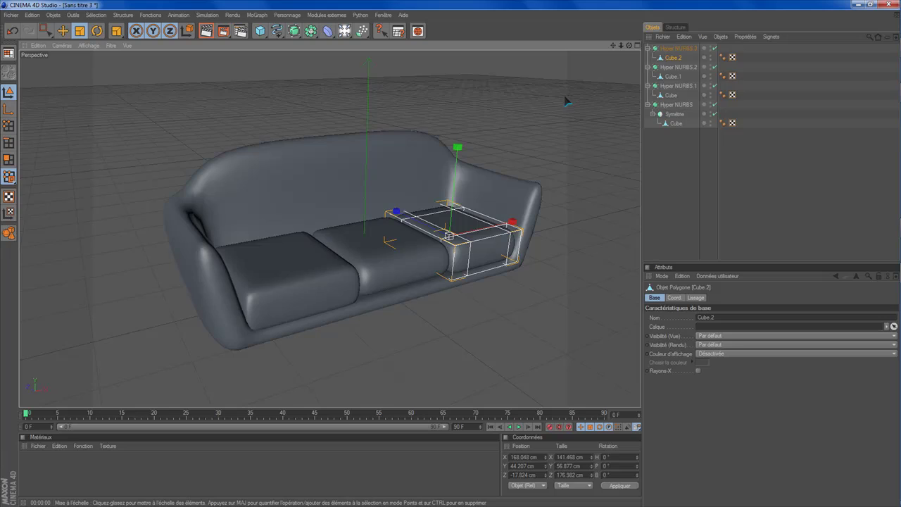
pyautogui.scroll(-2, 565, 97)
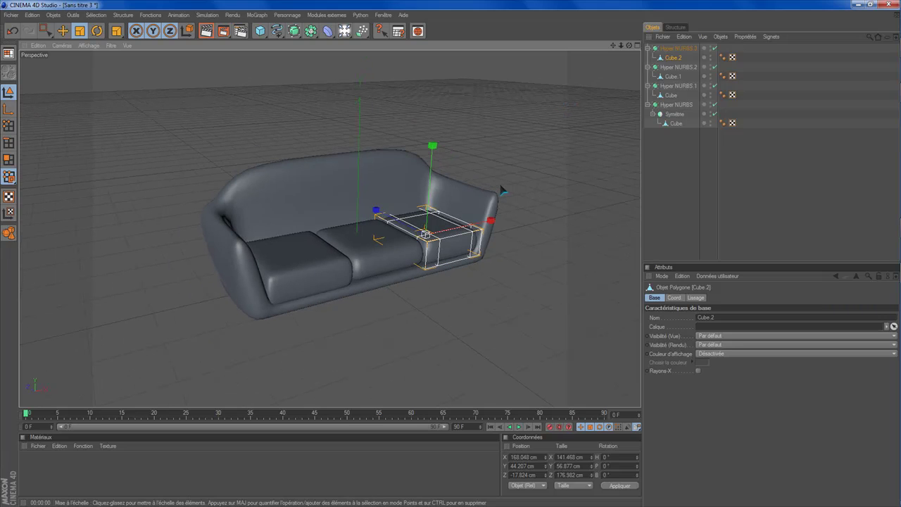